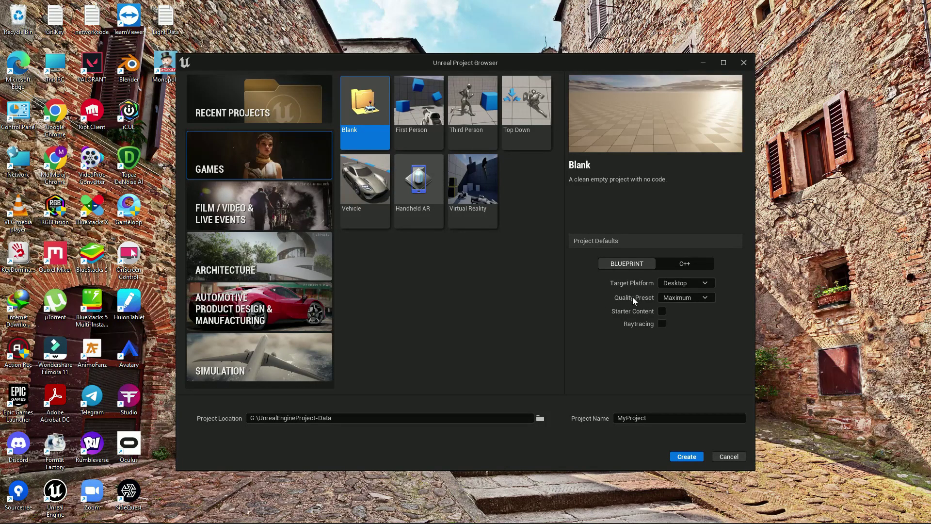
Step: Create a new project named VRTest51 from the Games > Virtual Reality template
{"action": "mouse_move", "coordinate": [634, 300]}
{"action": "left_click_drag", "start_coordinate": [306, 66], "coordinate": [289, 79]}
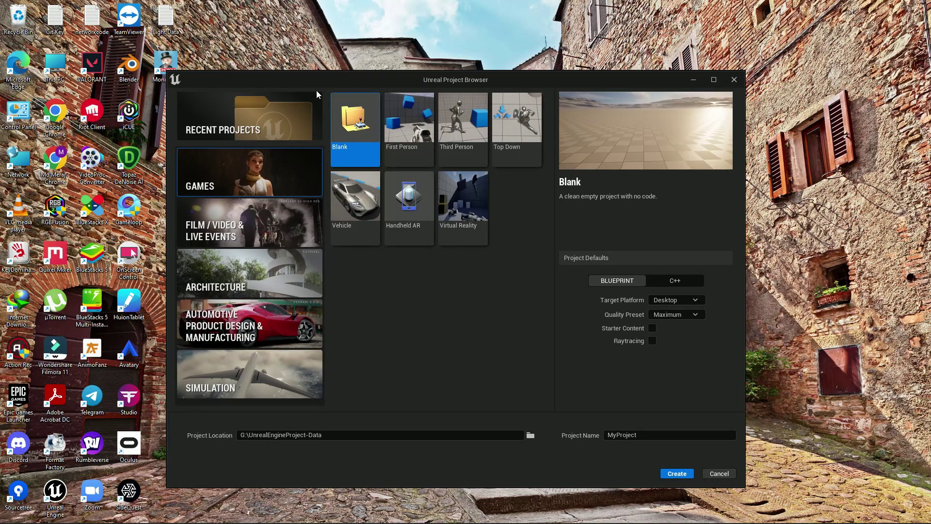
{"action": "left_click", "coordinate": [457, 237]}
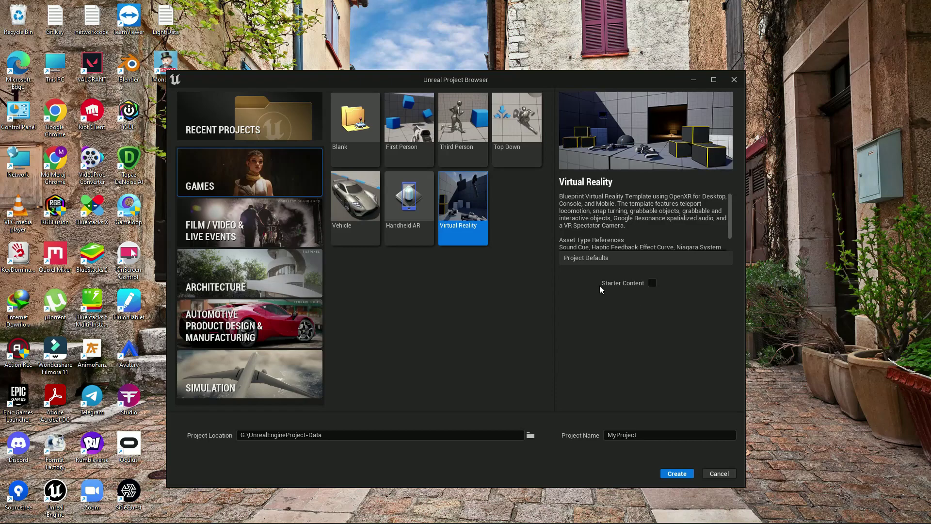
{"action": "left_click", "coordinate": [645, 434]}
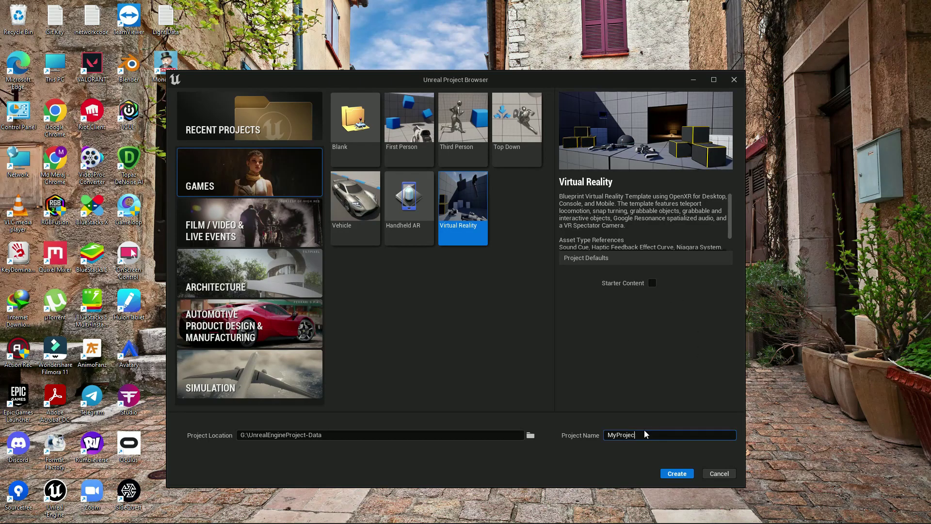
{"action": "key", "text": "BackSpace"}
{"action": "key", "text": "BackSpace"}
{"action": "key", "text": "BackSpace"}
{"action": "key", "text": "BackSpace"}
{"action": "key", "text": "BackSpace"}
{"action": "key", "text": "BackSpace"}
{"action": "type", "text": "VRTest5.1"}
{"action": "key", "text": "BackSpace"}
{"action": "left_click", "coordinate": [677, 474]}
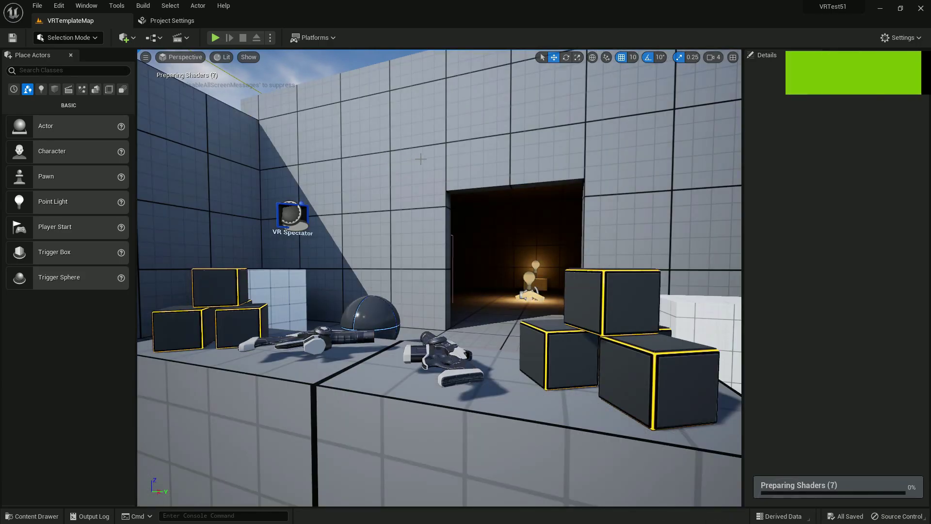
Step: Fly the viewport camera up over the loaded VRTemplateMap level
{"action": "mouse_move", "coordinate": [455, 152]}
{"action": "right_mouse_down"}
{"action": "mouse_move", "coordinate": [457, 213]}
{"action": "mouse_move", "coordinate": [419, 155]}
{"action": "mouse_move", "coordinate": [461, 152]}
{"action": "right_mouse_up"}
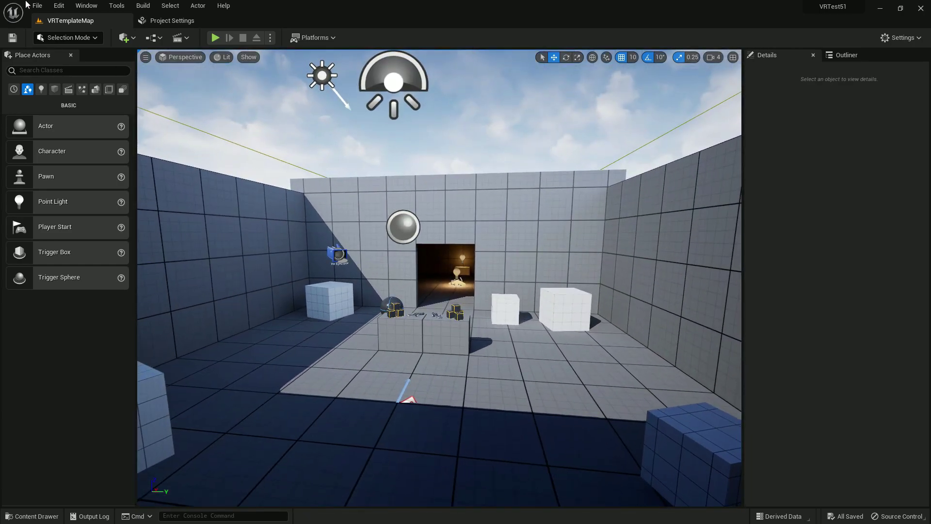
Step: Open Project Settings and show the Plugins > OpenXR Input page
{"action": "left_click", "coordinate": [57, 6]}
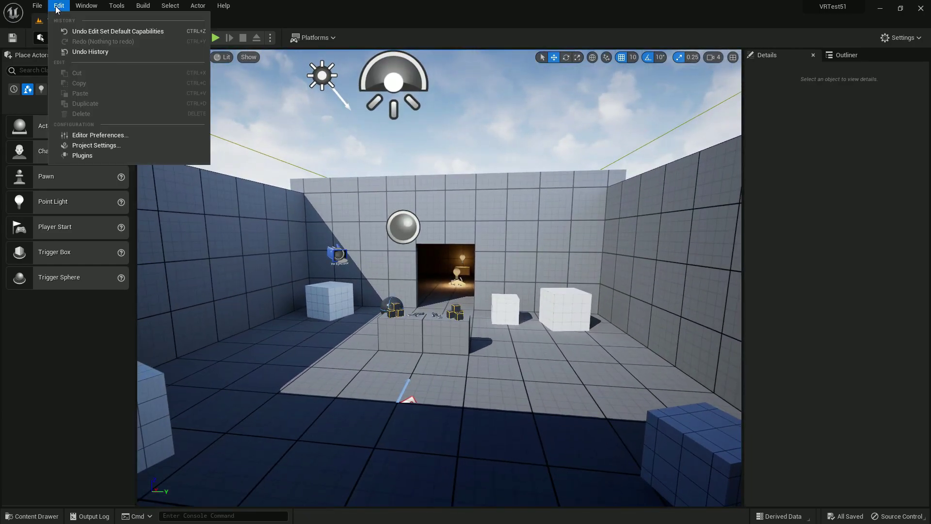
{"action": "left_click", "coordinate": [117, 145]}
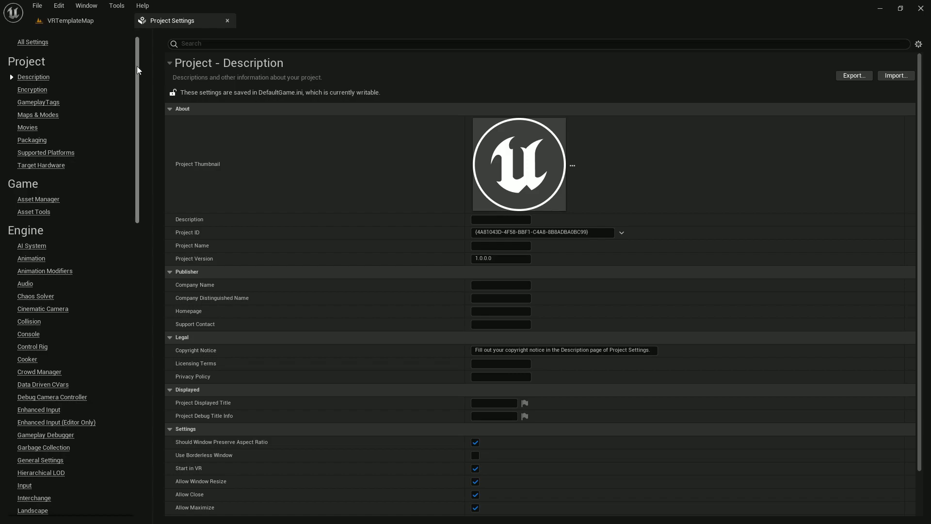
{"action": "left_click_drag", "start_coordinate": [137, 66], "coordinate": [112, 421]}
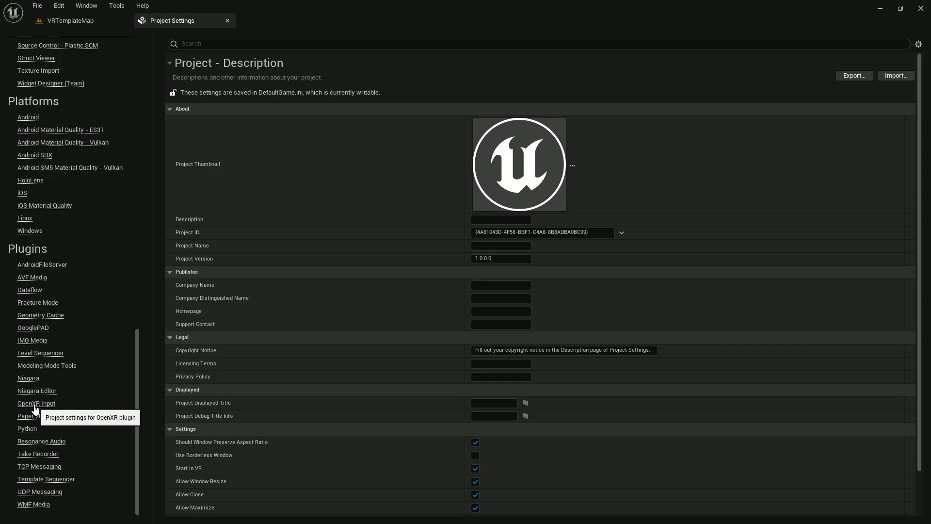
{"action": "left_click", "coordinate": [36, 405]}
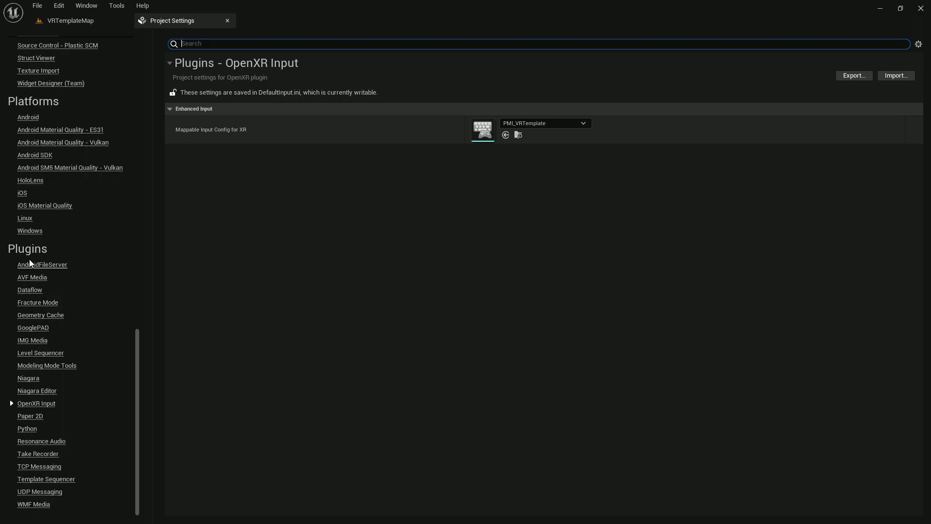
{"action": "scroll", "coordinate": [33, 243], "scroll_direction": "up", "scroll_amount": 3}
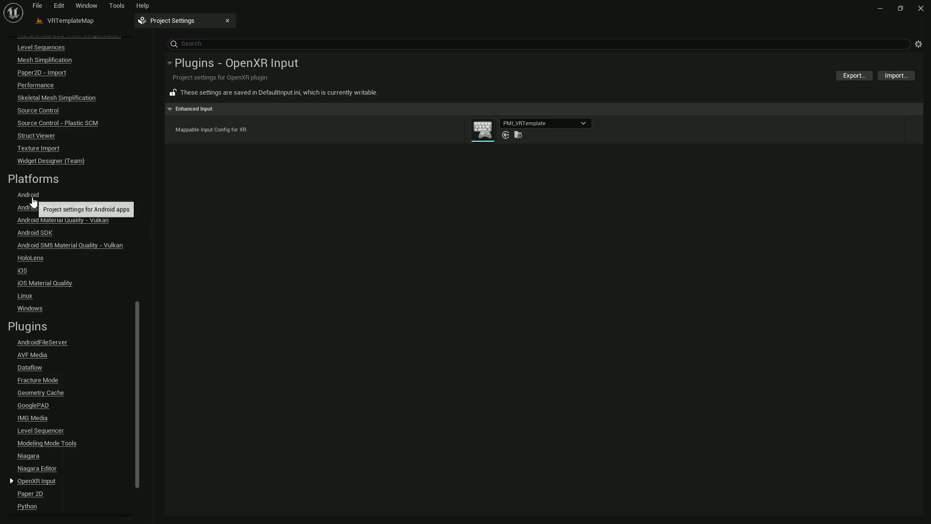
Step: Check the Android SDK, NDK and Java paths, then return to Platforms > Android
{"action": "left_click", "coordinate": [30, 196]}
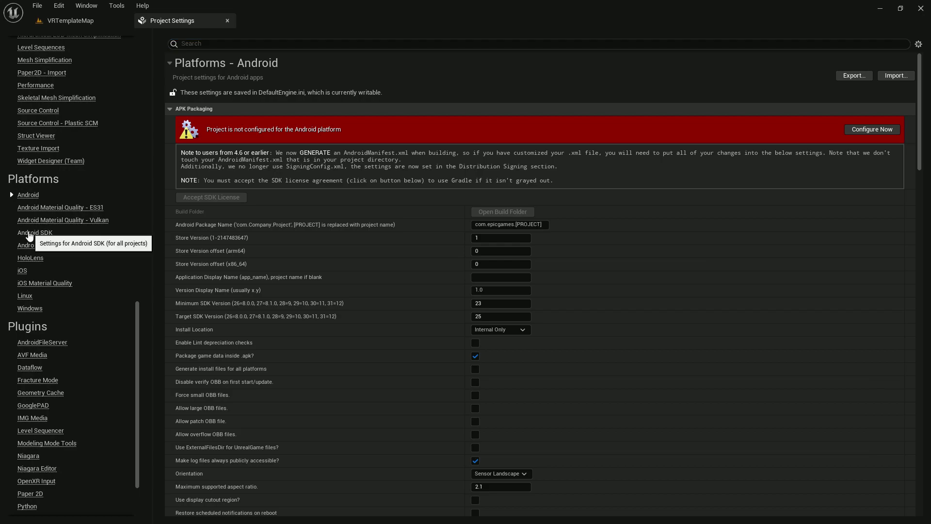
{"action": "left_click", "coordinate": [33, 234]}
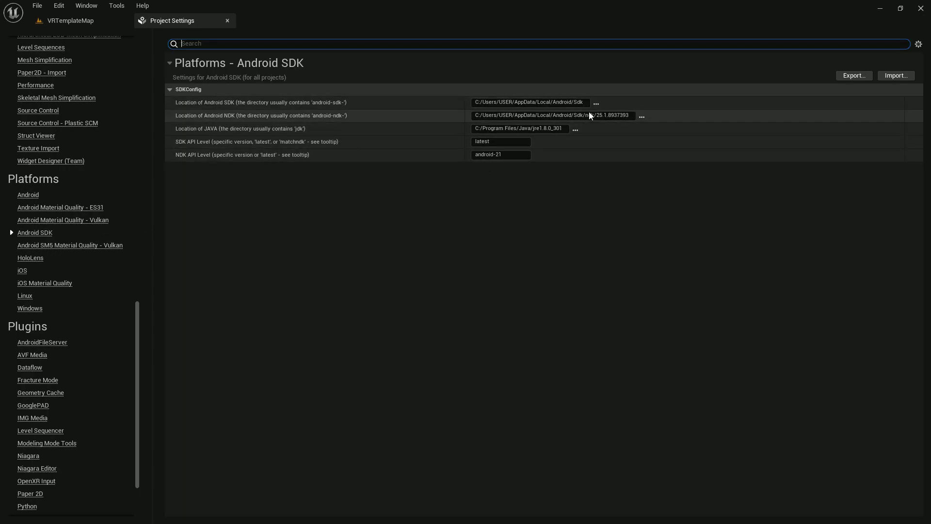
{"action": "left_click", "coordinate": [25, 196]}
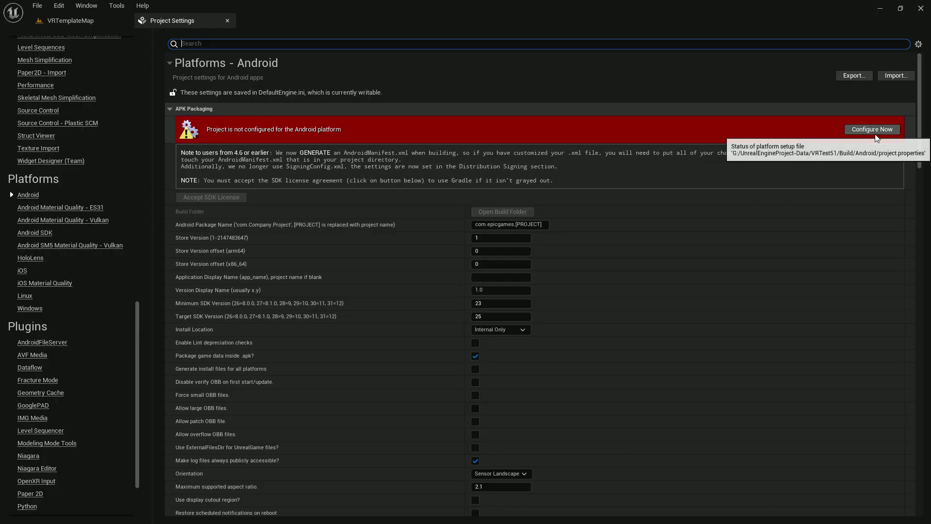
Step: Configure the project for Android and set the package name to com.vrtestsd
{"action": "left_click", "coordinate": [825, 128]}
{"action": "left_click", "coordinate": [539, 225]}
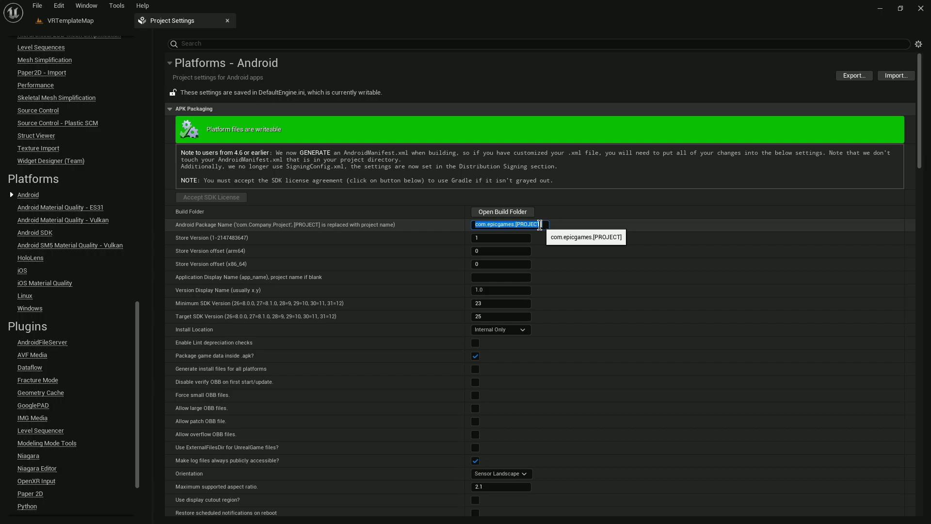
{"action": "key", "text": "BackSpace"}
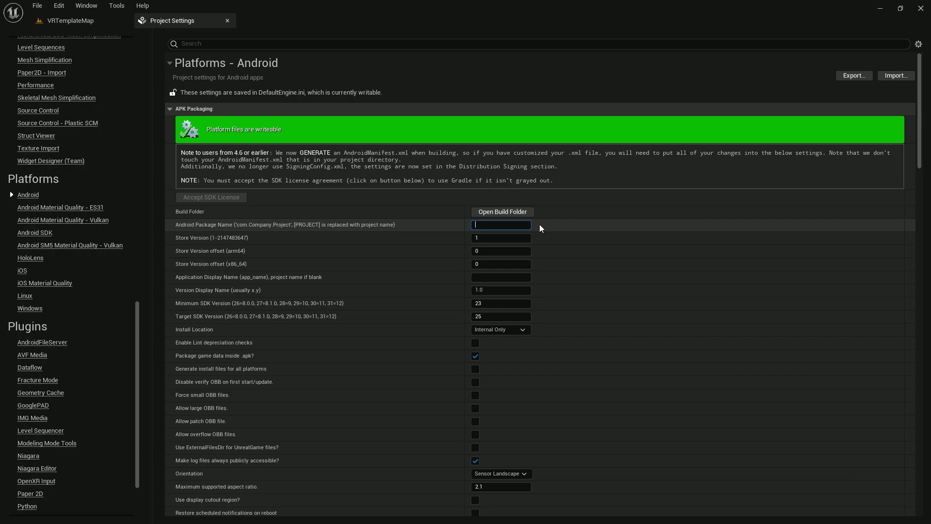
{"action": "type", "text": "com.vrtestsd"}
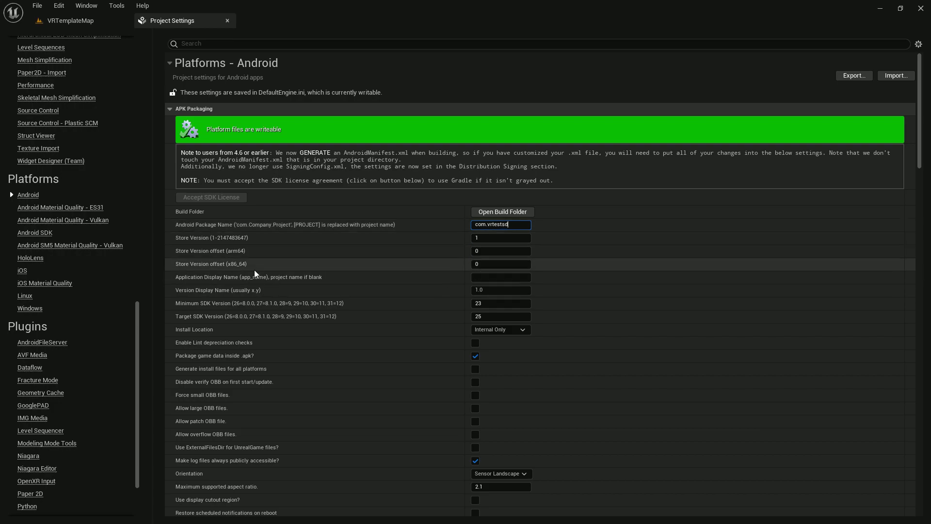
Step: Set the app display name to VR Test, minimum SDK 21 and target SDK 30
{"action": "left_click", "coordinate": [485, 277]}
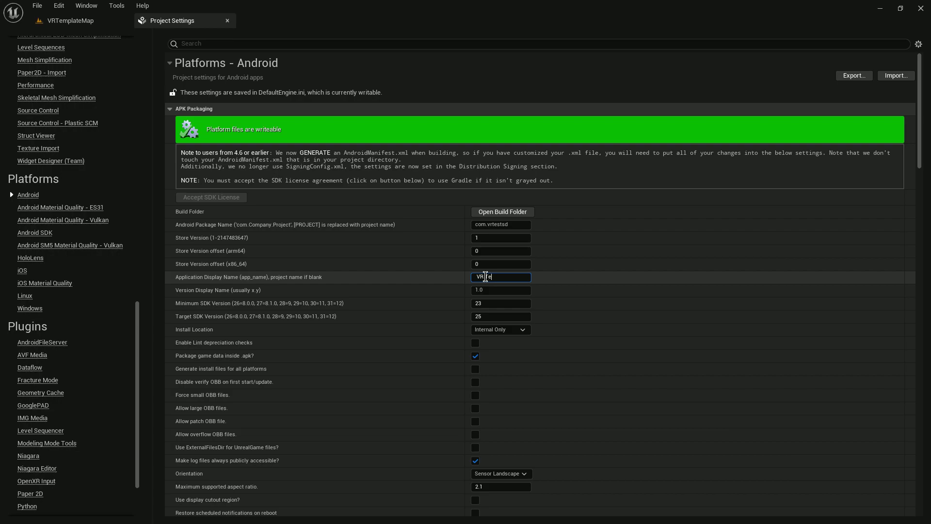
{"action": "left_click", "coordinate": [509, 304]}
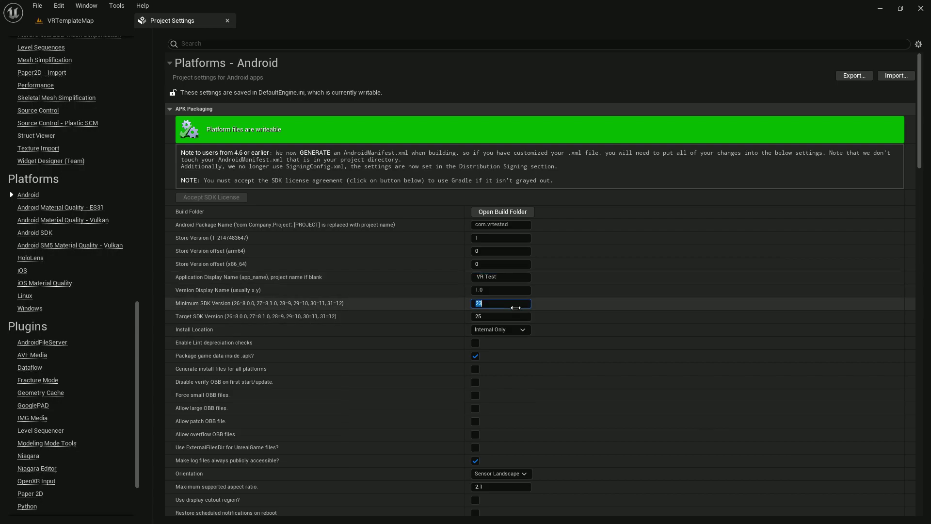
{"action": "type", "text": "21"}
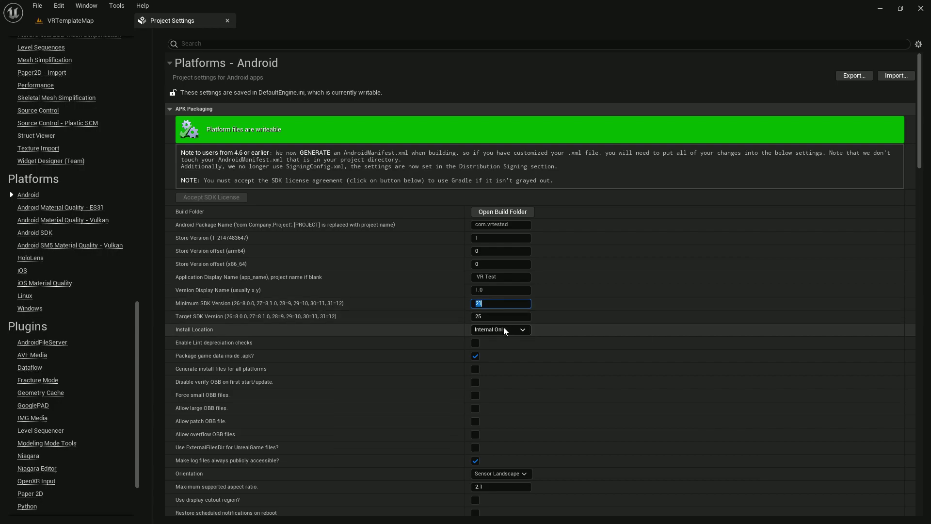
{"action": "left_click", "coordinate": [481, 315]}
{"action": "type", "text": "3"}
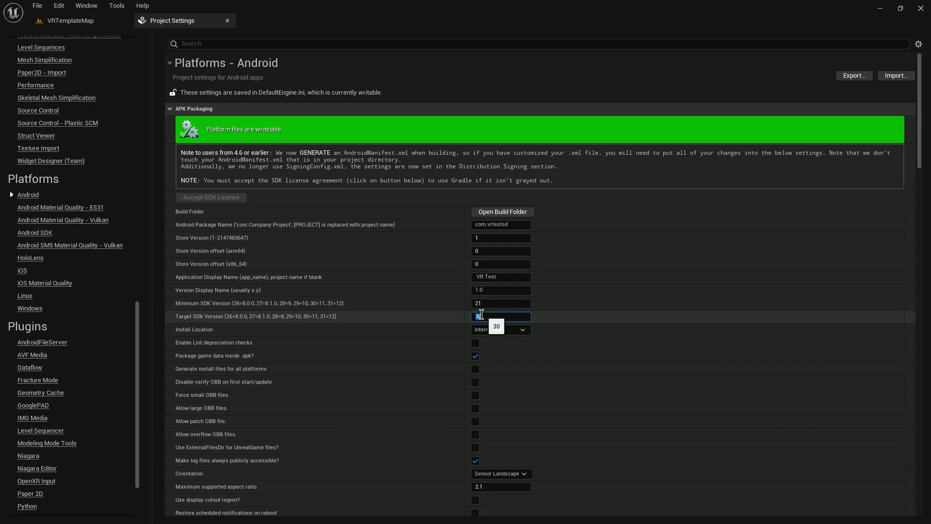
{"action": "type", "text": "0"}
{"action": "scroll", "coordinate": [199, 359], "scroll_direction": "down", "scroll_amount": 3}
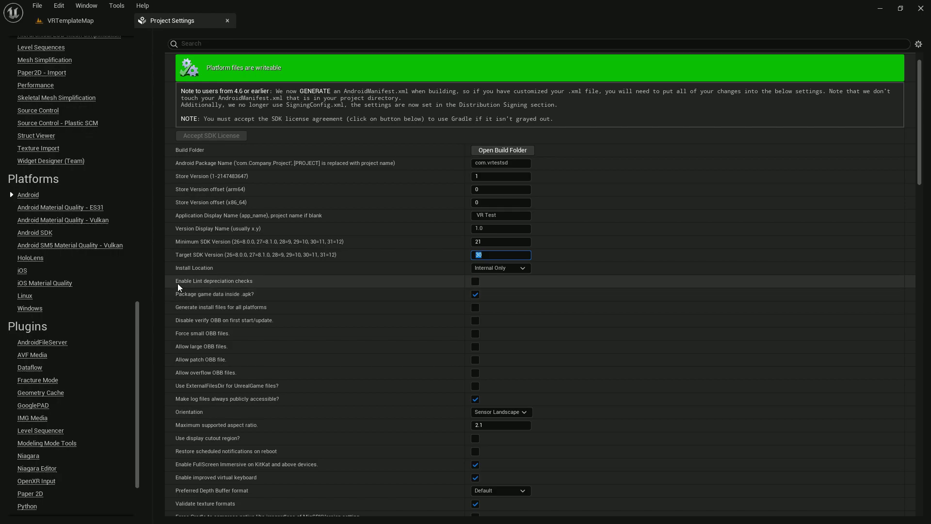
{"action": "scroll", "coordinate": [461, 280], "scroll_direction": "down", "scroll_amount": 2}
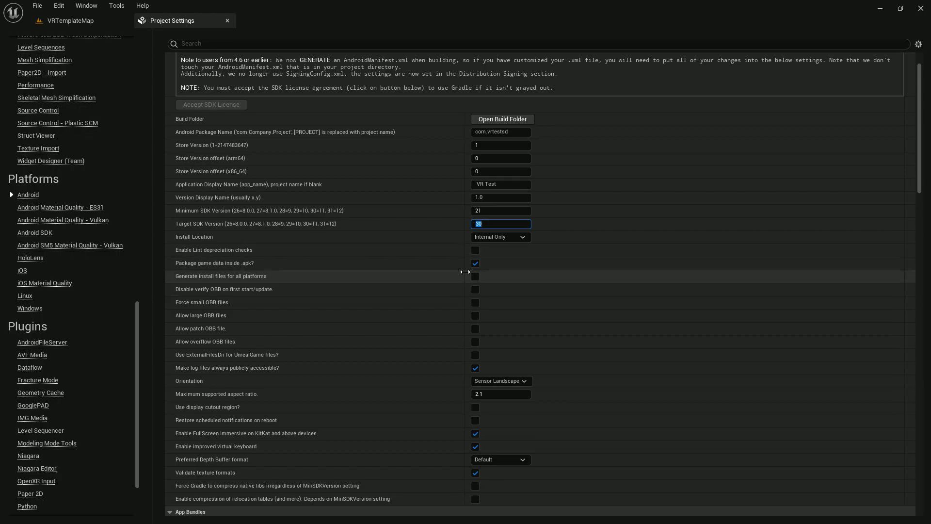
{"action": "left_click_drag", "start_coordinate": [919, 129], "coordinate": [912, 276]}
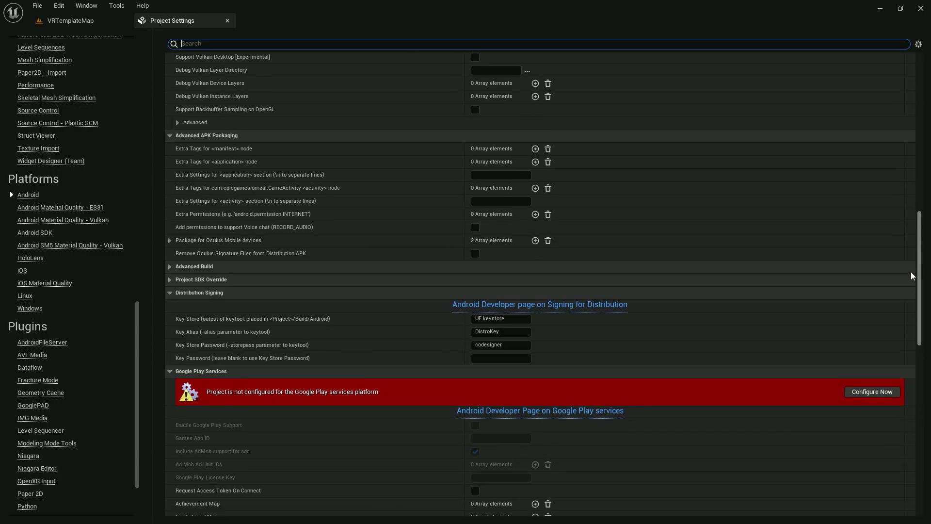
{"action": "scroll", "coordinate": [485, 317], "scroll_direction": "down", "scroll_amount": 3}
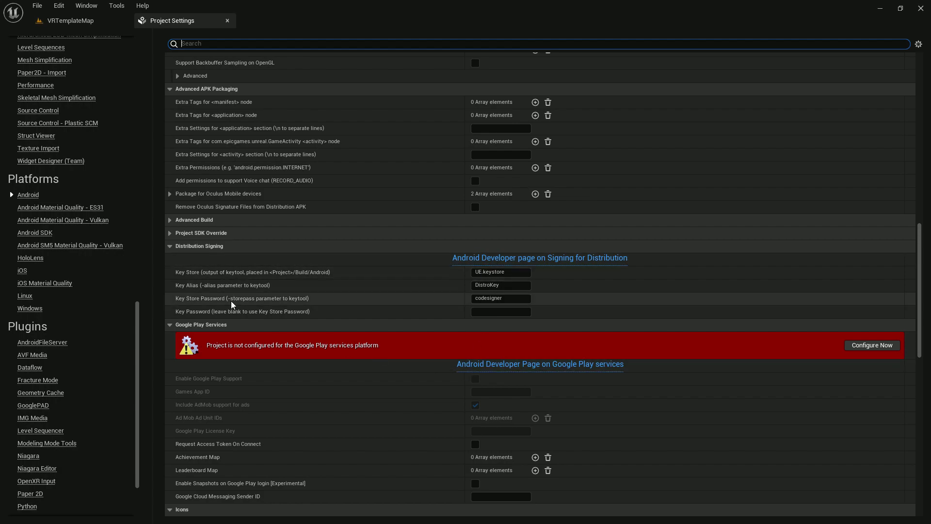
{"action": "left_click", "coordinate": [147, 358]}
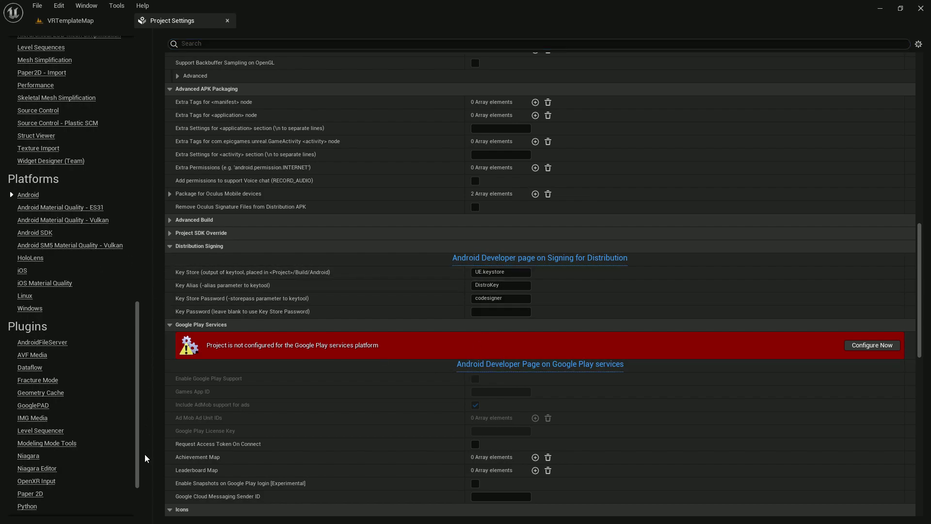
{"action": "scroll", "coordinate": [249, 264], "scroll_direction": "up", "scroll_amount": 5}
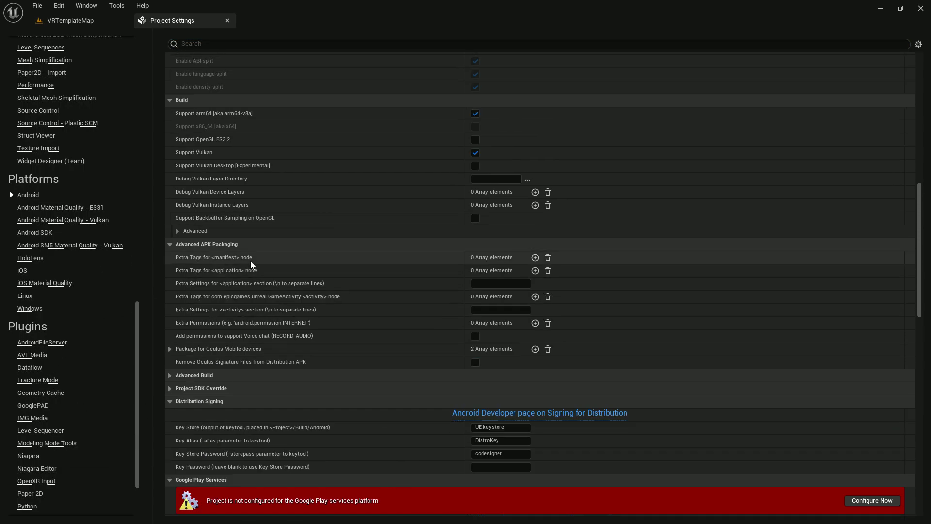
{"action": "scroll", "coordinate": [83, 213], "scroll_direction": "up", "scroll_amount": 8}
{"action": "scroll", "coordinate": [81, 315], "scroll_direction": "up", "scroll_amount": 15}
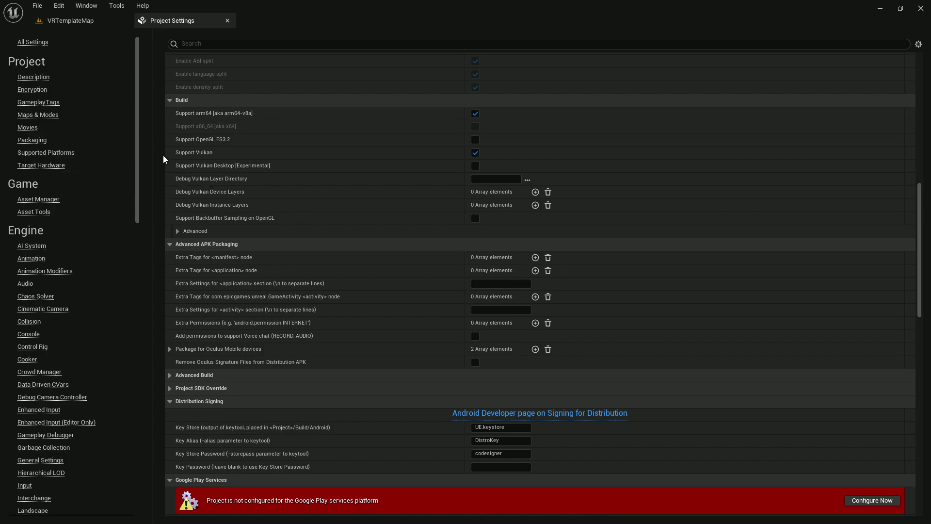
{"action": "left_click_drag", "start_coordinate": [136, 172], "coordinate": [131, 277]}
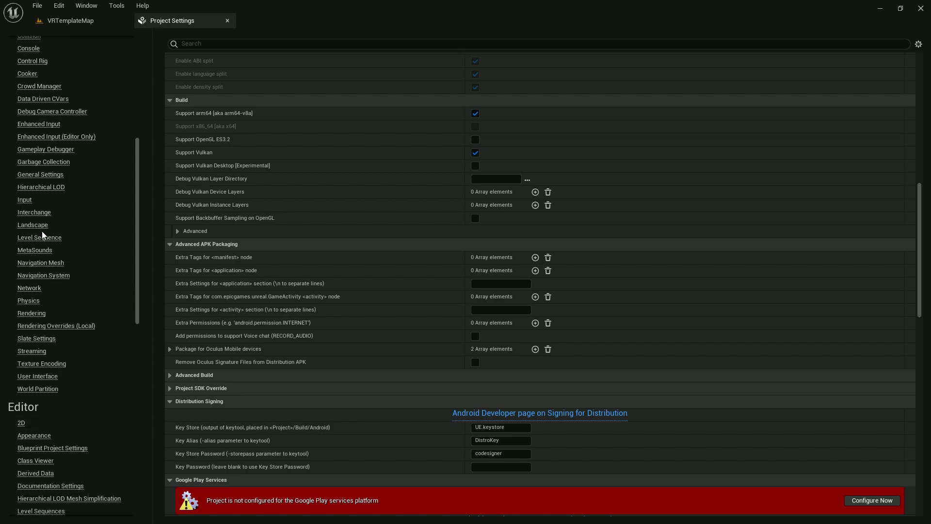
Step: Confirm Mobile Shading stays at Forward Shading in Engine > Rendering, then return to All Settings
{"action": "left_click", "coordinate": [29, 315]}
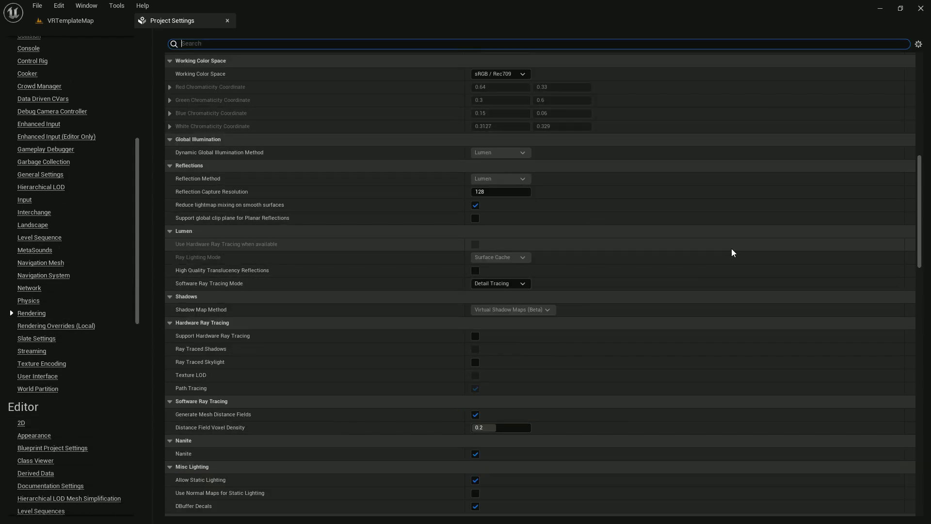
{"action": "scroll", "coordinate": [918, 221], "scroll_direction": "up", "scroll_amount": 10}
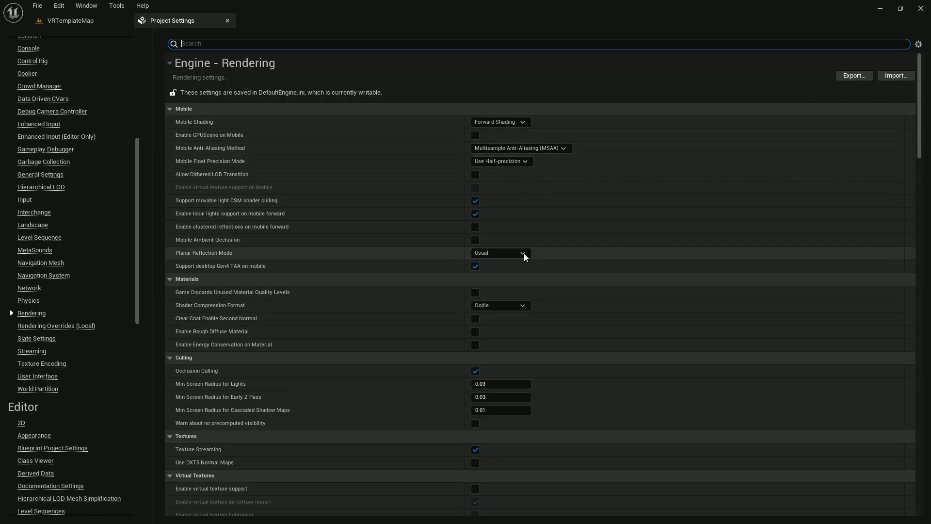
{"action": "left_click", "coordinate": [498, 122]}
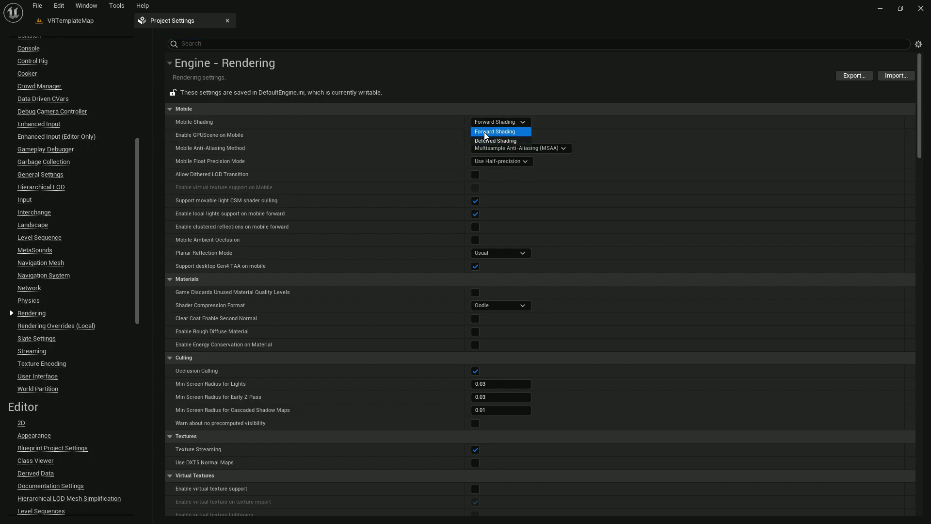
{"action": "scroll", "coordinate": [922, 130], "scroll_direction": "down", "scroll_amount": 3}
{"action": "scroll", "coordinate": [922, 130], "scroll_direction": "up", "scroll_amount": 3}
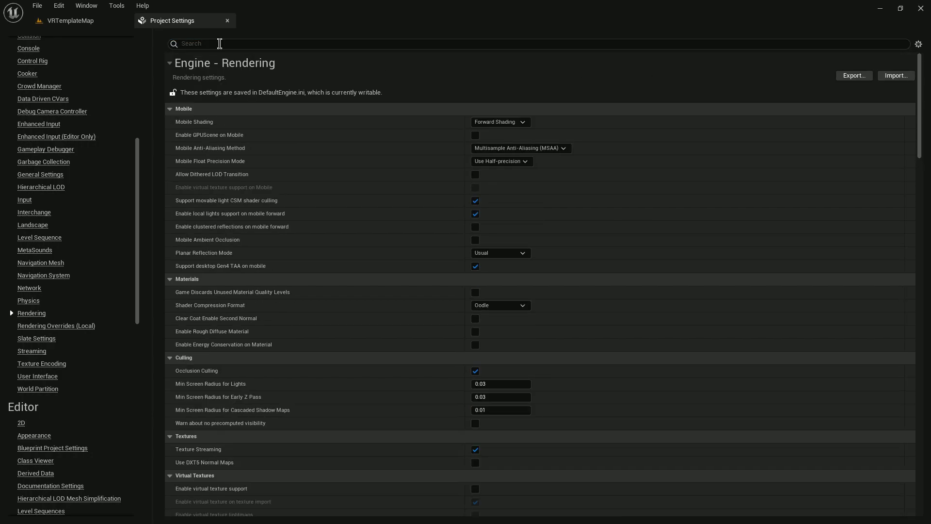
{"action": "left_click_drag", "start_coordinate": [137, 138], "coordinate": [132, 4]}
{"action": "left_click", "coordinate": [32, 42]}
Step: Search settings for 'hdr' to confirm Mobile HDR is off, then show Niagara Editor plugin settings
{"action": "left_click", "coordinate": [284, 44]}
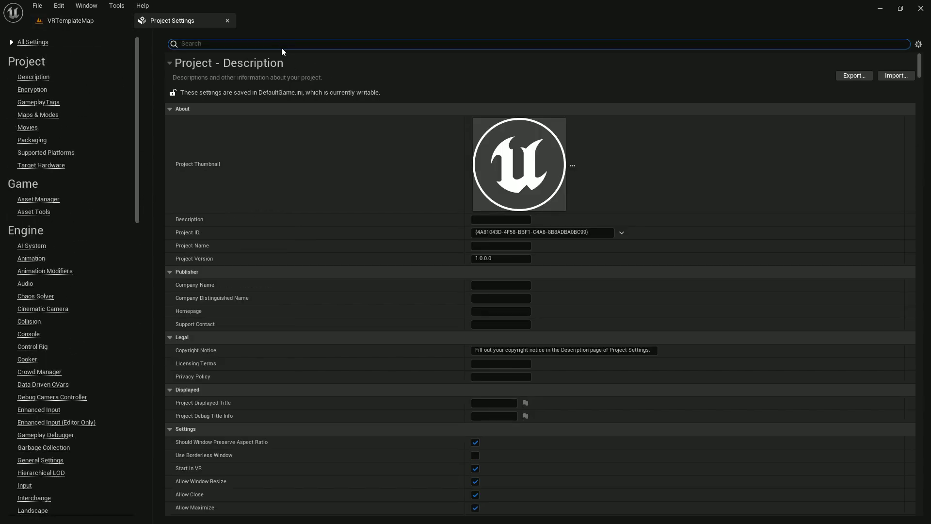
{"action": "type", "text": "hdr"}
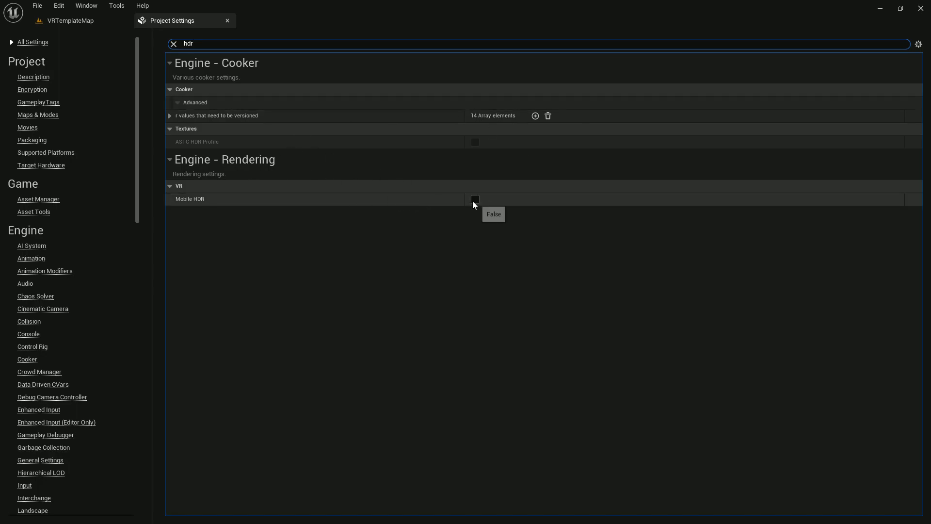
{"action": "left_click_drag", "start_coordinate": [139, 187], "coordinate": [153, 509]}
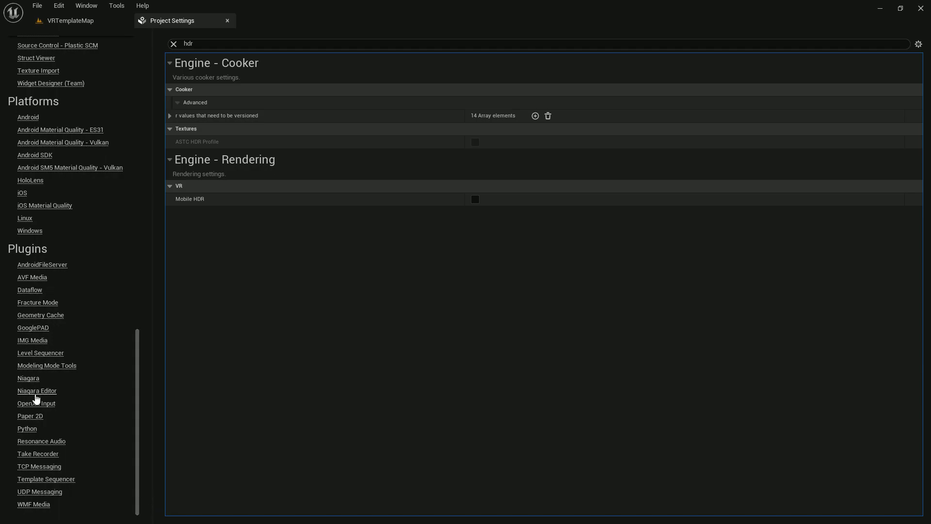
{"action": "left_click", "coordinate": [44, 391]}
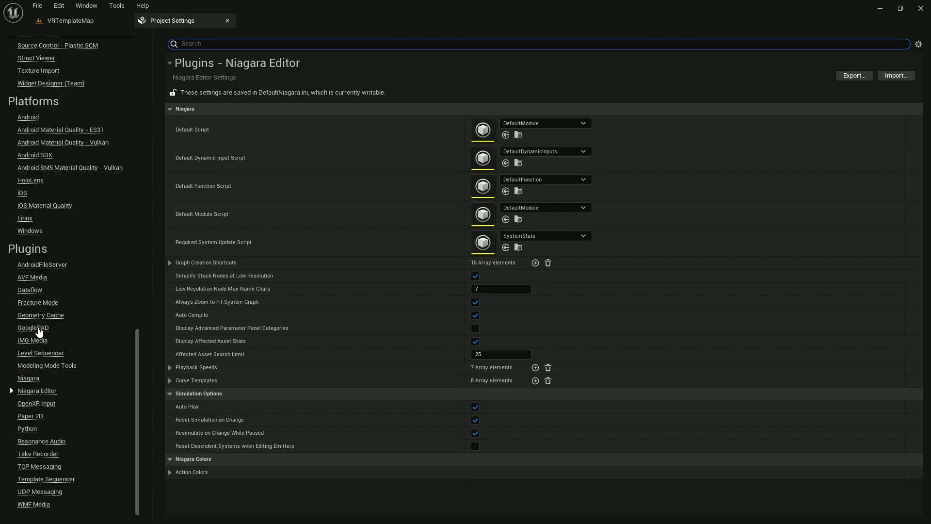
Step: Browse the OpenXR Input, Python, Take Recorder and Template Sequencer plugin settings
{"action": "left_click", "coordinate": [35, 404]}
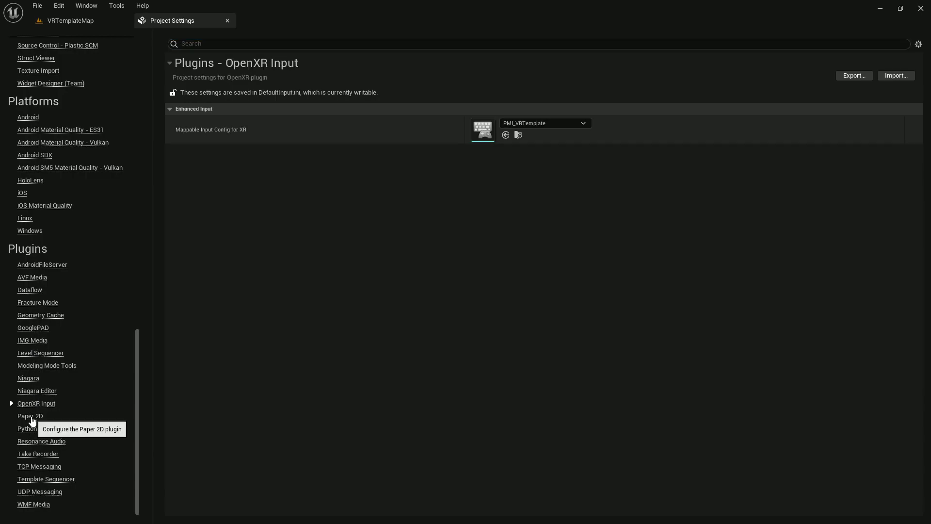
{"action": "left_click", "coordinate": [28, 429]}
{"action": "left_click", "coordinate": [34, 455]}
{"action": "left_click", "coordinate": [36, 479]}
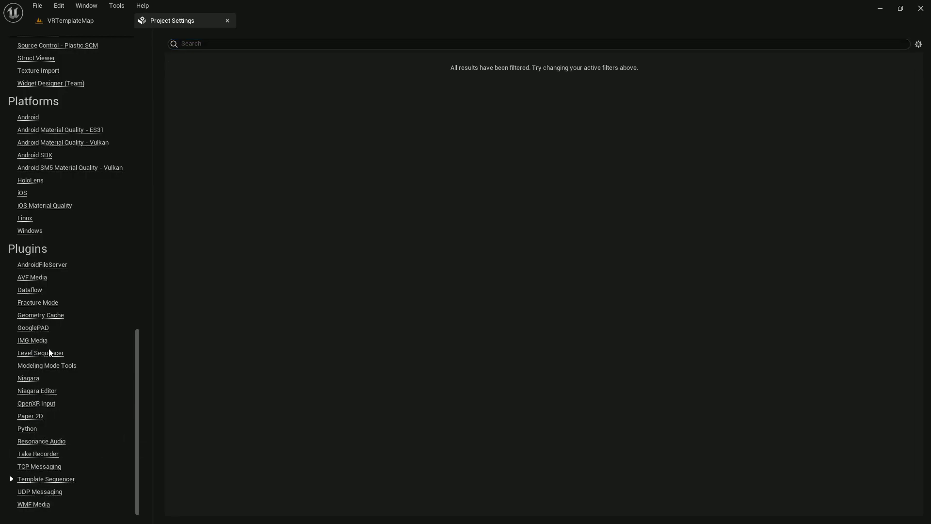
{"action": "scroll", "coordinate": [81, 69], "scroll_direction": "up", "scroll_amount": 3}
{"action": "scroll", "coordinate": [81, 69], "scroll_direction": "up", "scroll_amount": 10}
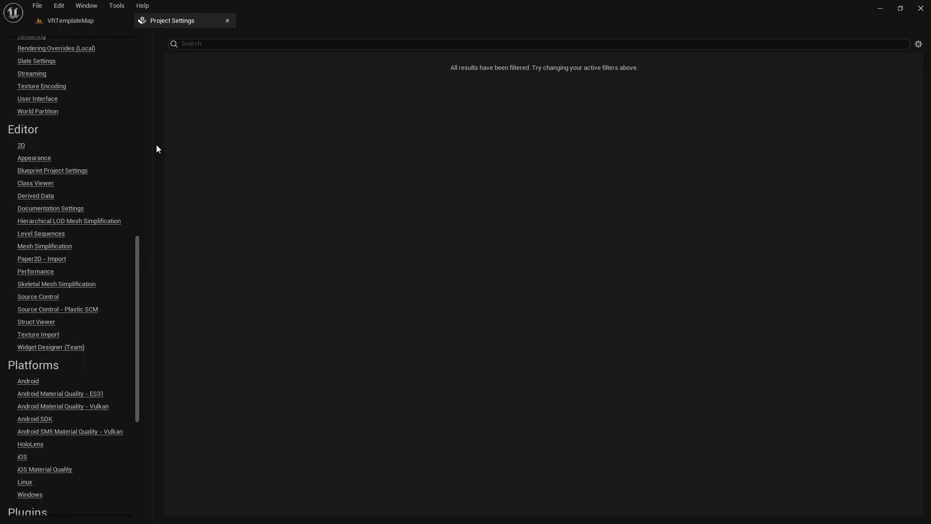
{"action": "left_click_drag", "start_coordinate": [139, 251], "coordinate": [139, 7]}
Step: Search all settings for 'quest' to show Package for Oculus Mobile devices
{"action": "left_click", "coordinate": [25, 43]}
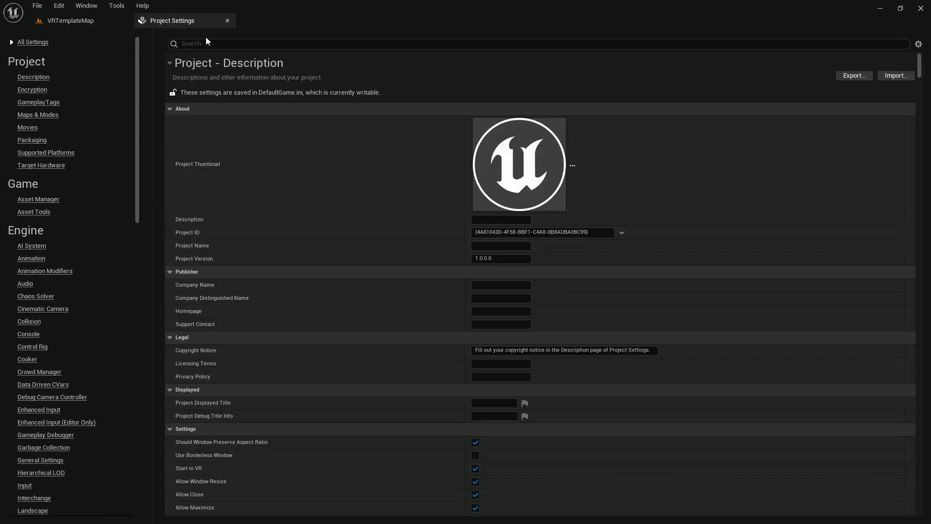
{"action": "left_click", "coordinate": [207, 43]}
{"action": "type", "text": "quest"}
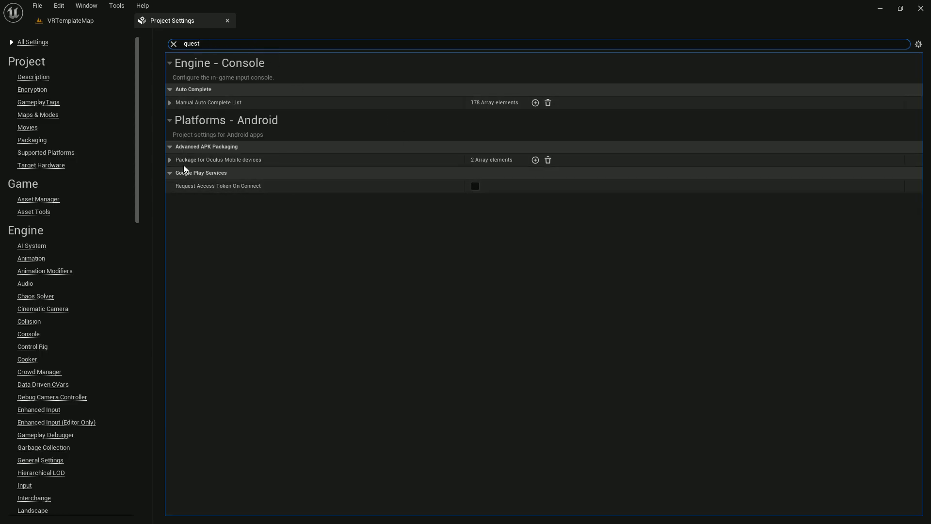
Step: Enable the Oculus VR (deprecated) plugin found by searching 'vr', and restart the editor
{"action": "left_click", "coordinate": [63, 22]}
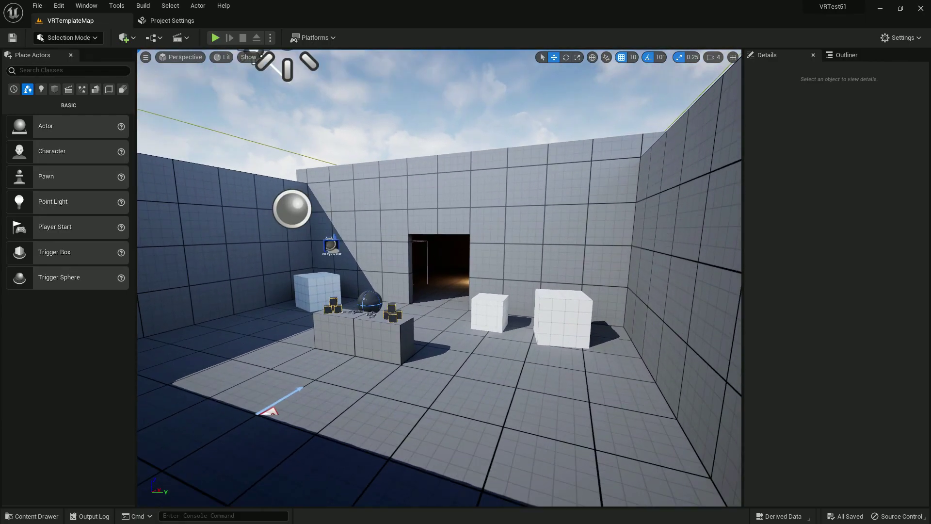
{"action": "left_click", "coordinate": [59, 6]}
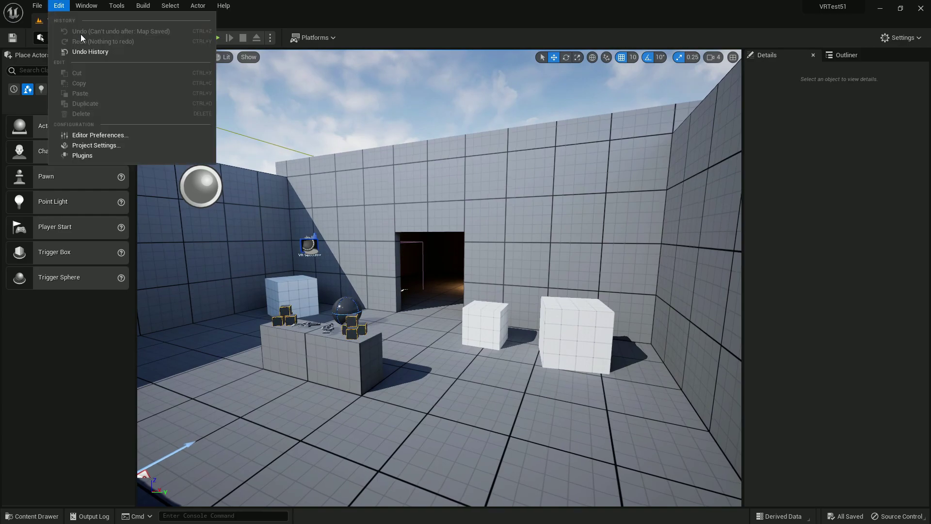
{"action": "left_click", "coordinate": [97, 153]}
{"action": "type", "text": "vr"}
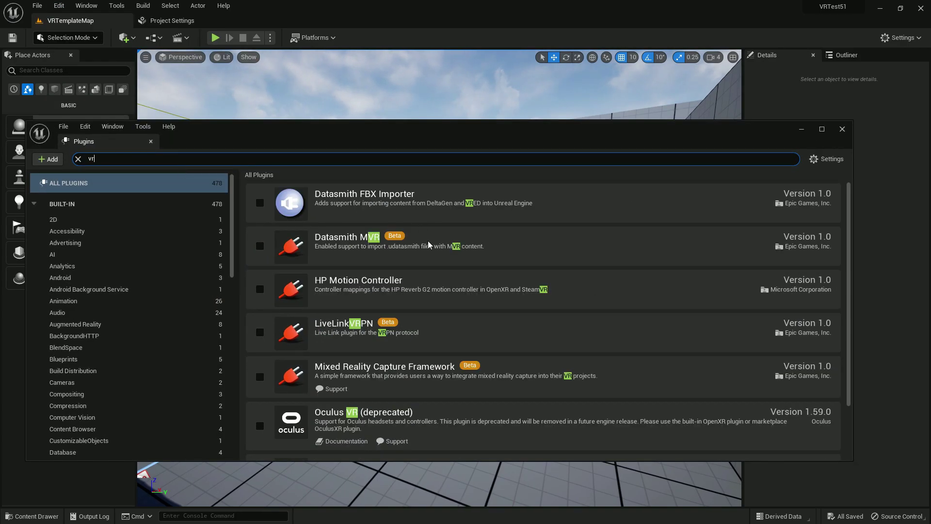
{"action": "scroll", "coordinate": [428, 245], "scroll_direction": "down", "scroll_amount": 3}
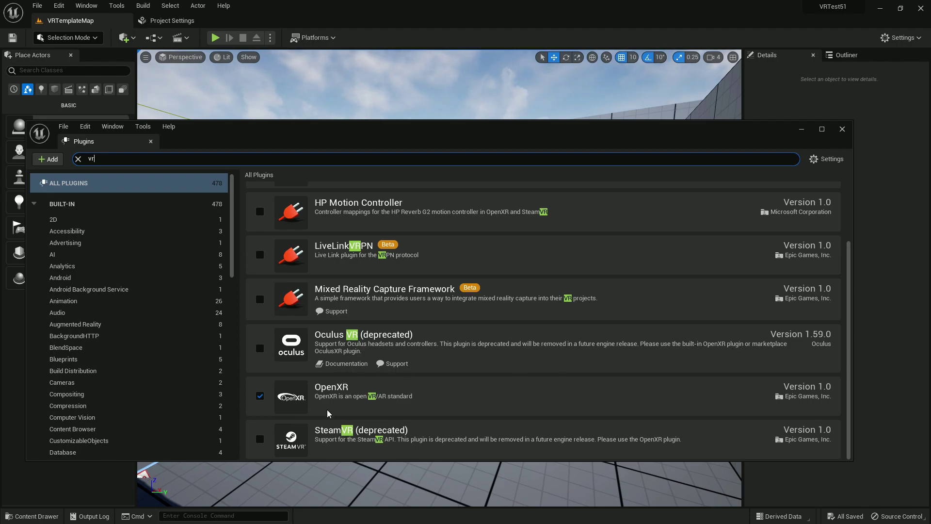
{"action": "left_click", "coordinate": [259, 347]}
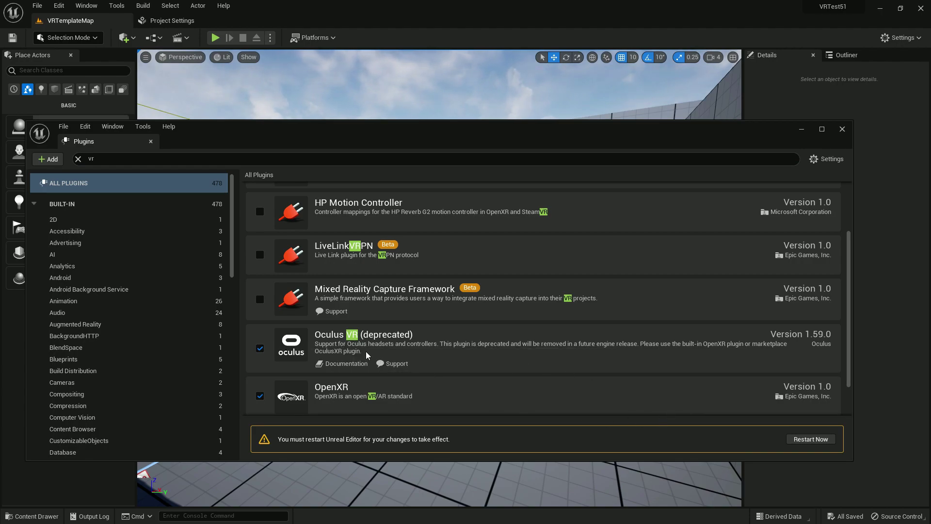
{"action": "scroll", "coordinate": [366, 355], "scroll_direction": "up", "scroll_amount": 3}
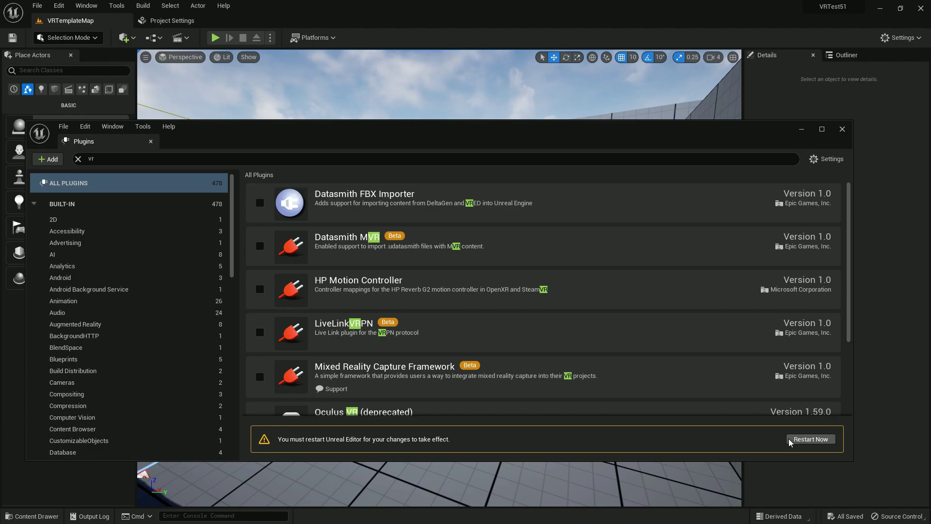
{"action": "left_click", "coordinate": [807, 439]}
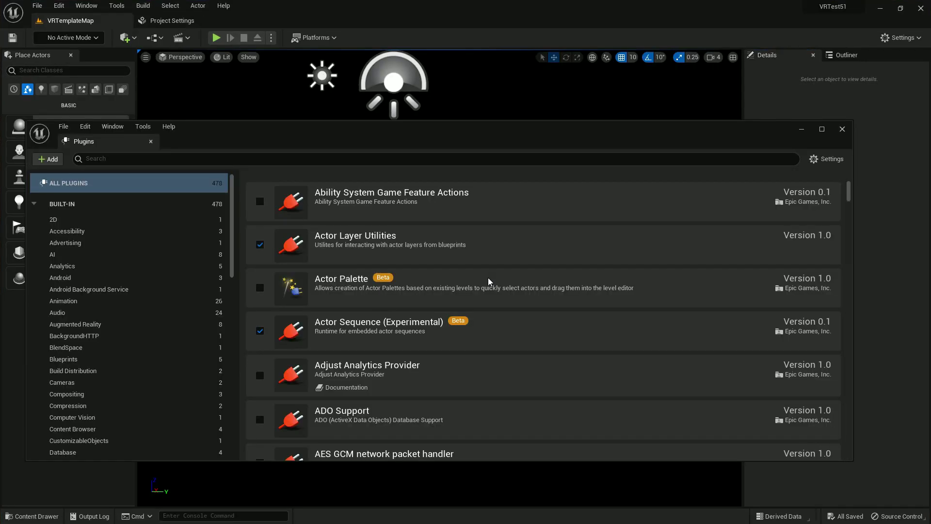
Step: Change the OculusVR plugin's Color Space from Rift CV1 to Quest in Project Settings
{"action": "left_click", "coordinate": [842, 128]}
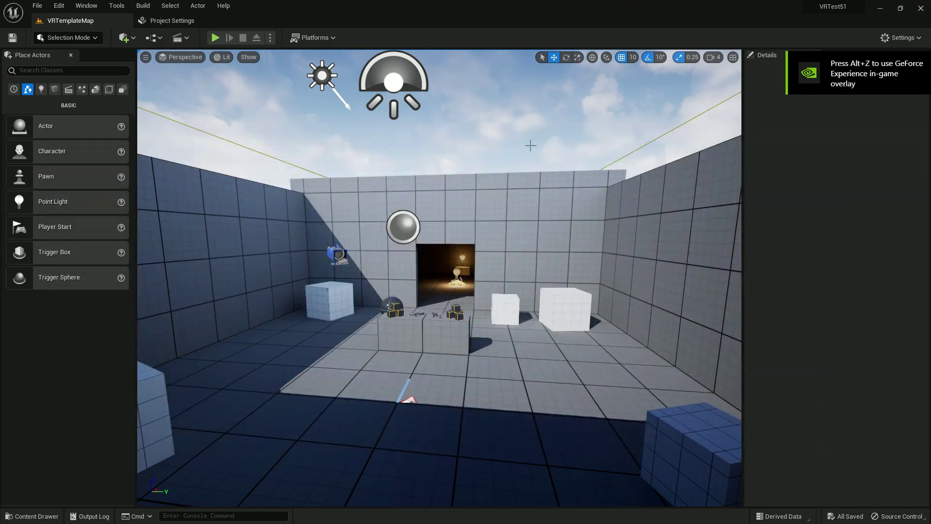
{"action": "left_click", "coordinate": [65, 9]}
{"action": "left_click", "coordinate": [99, 146]}
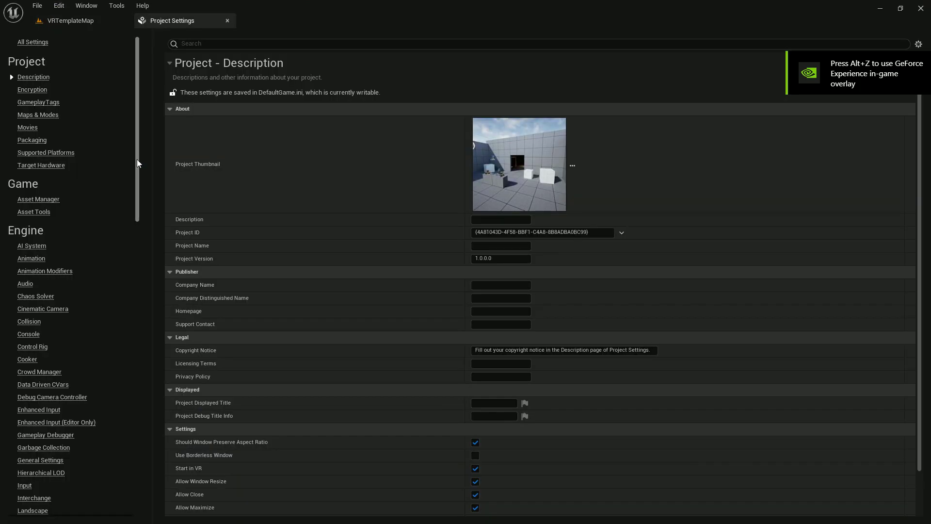
{"action": "left_click_drag", "start_coordinate": [137, 163], "coordinate": [137, 459]}
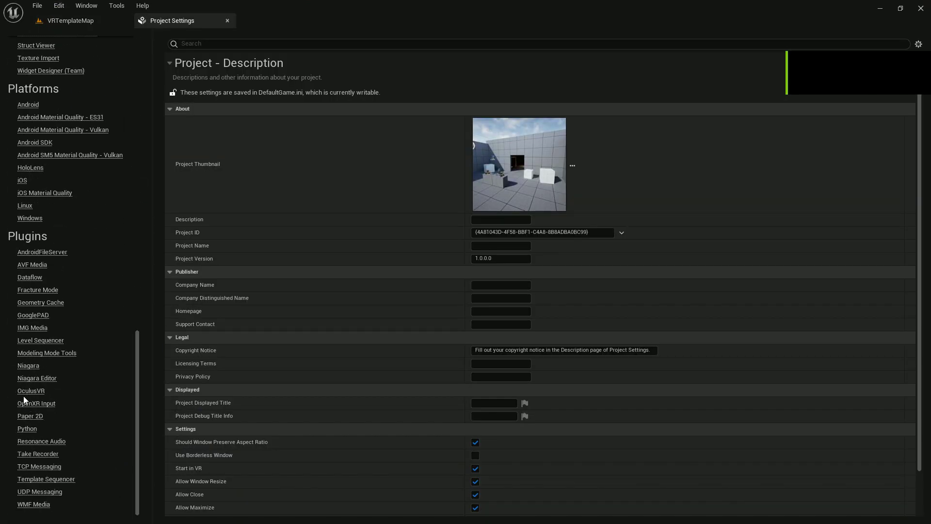
{"action": "left_click", "coordinate": [35, 392]}
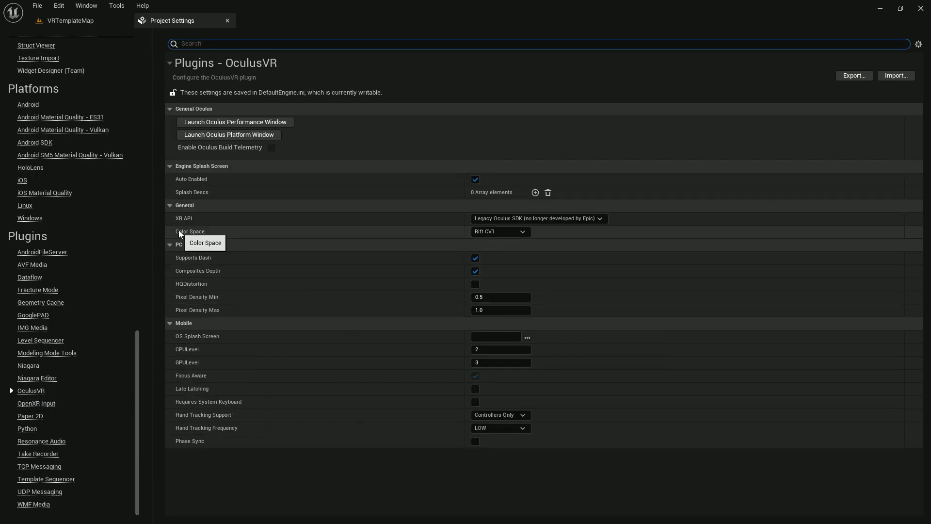
{"action": "left_click", "coordinate": [500, 231]}
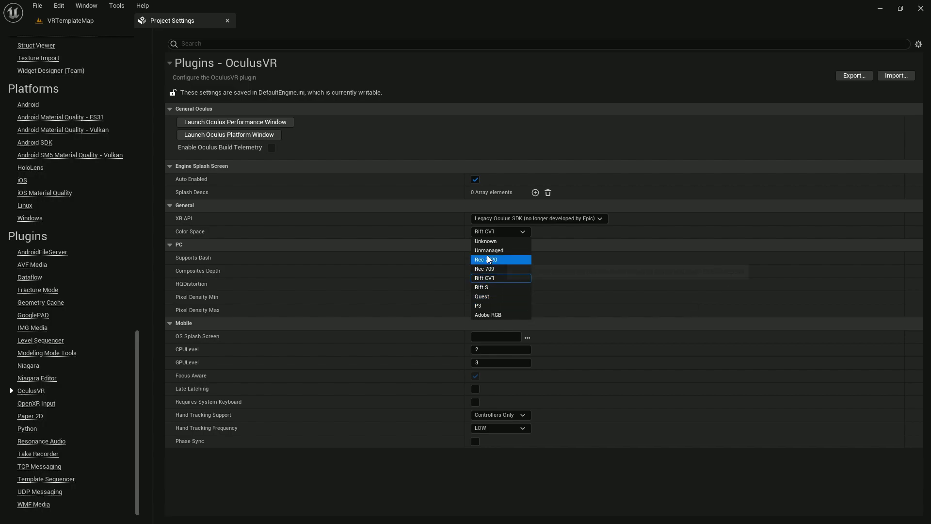
{"action": "left_click", "coordinate": [497, 298]}
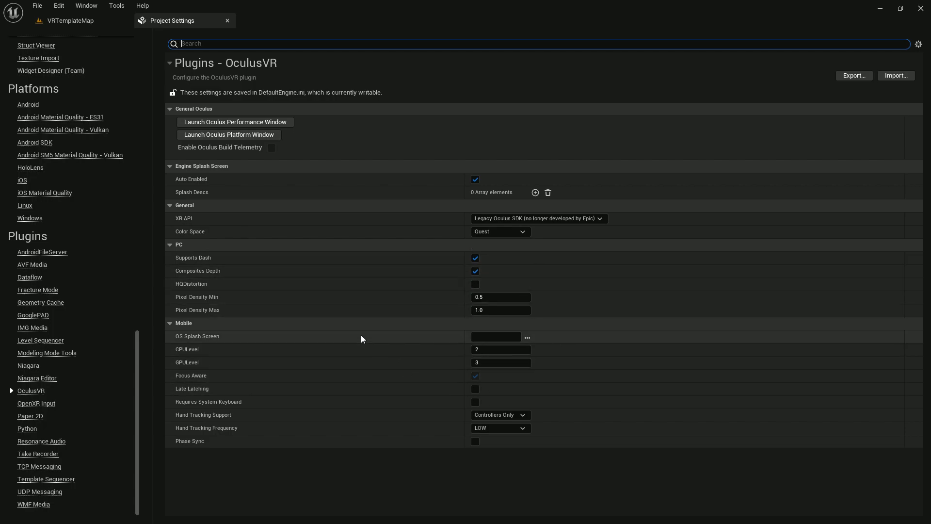
{"action": "left_click", "coordinate": [135, 330]}
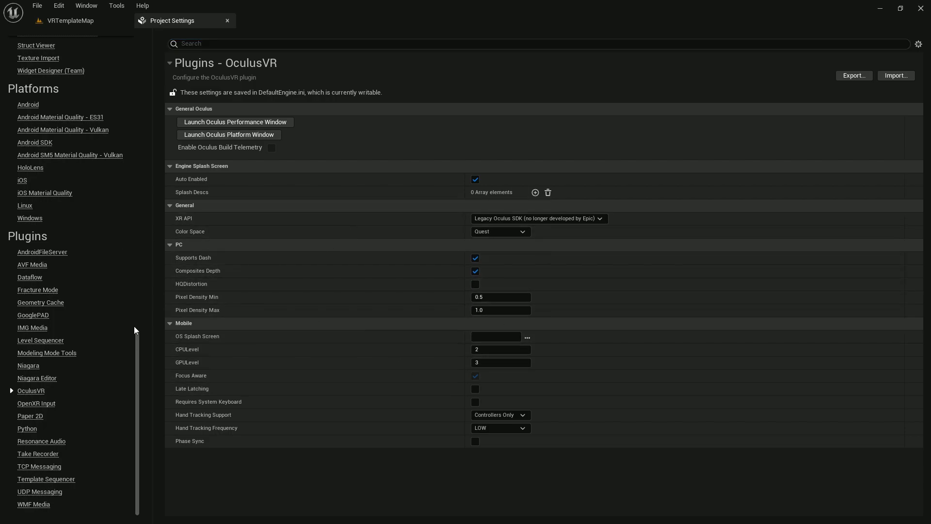
Step: Go back to the level editor and look around the VR template room
{"action": "left_click_drag", "start_coordinate": [142, 349], "coordinate": [121, 23]}
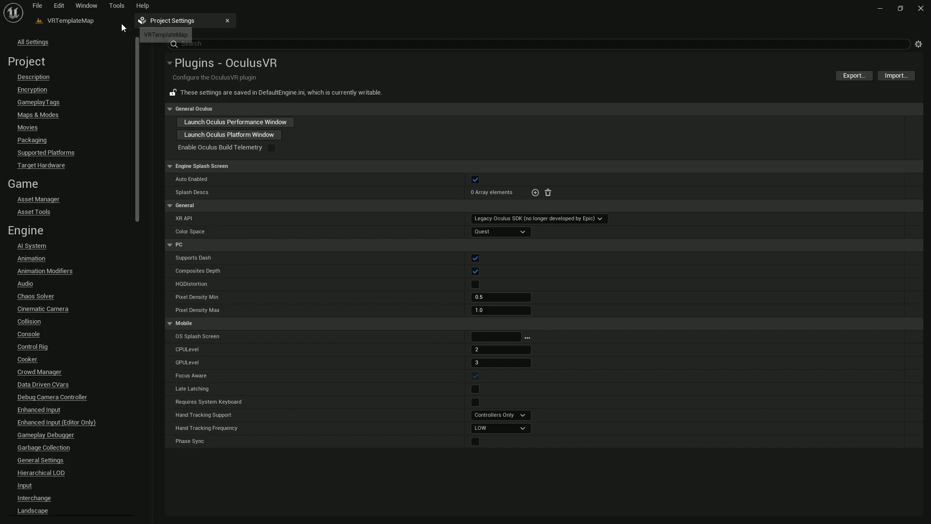
{"action": "left_click", "coordinate": [29, 39]}
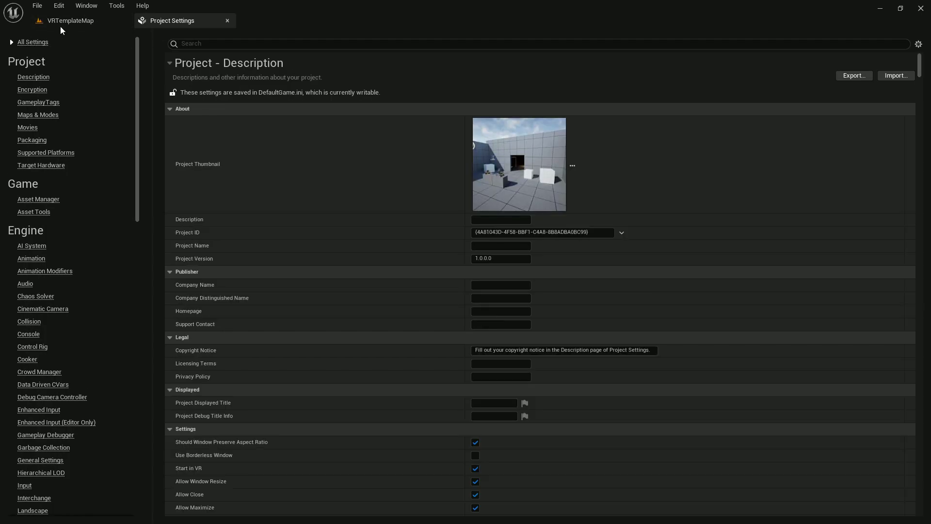
{"action": "left_click", "coordinate": [64, 20]}
{"action": "left_click", "coordinate": [278, 98]}
{"action": "left_click_drag", "start_coordinate": [278, 98], "coordinate": [381, 111]}
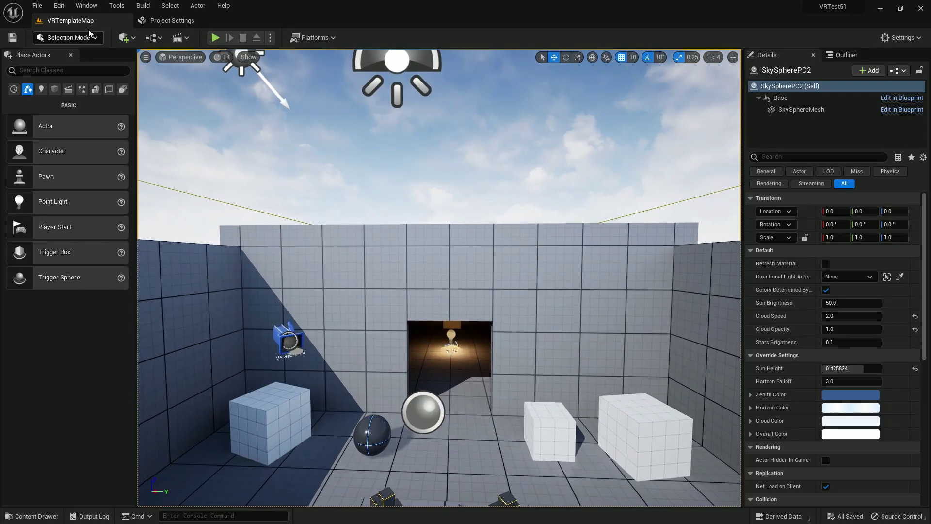
Step: Under Windows platform settings, set Default RHI to Default and compiler to Visual Studio 2022, then restart
{"action": "left_click", "coordinate": [60, 8]}
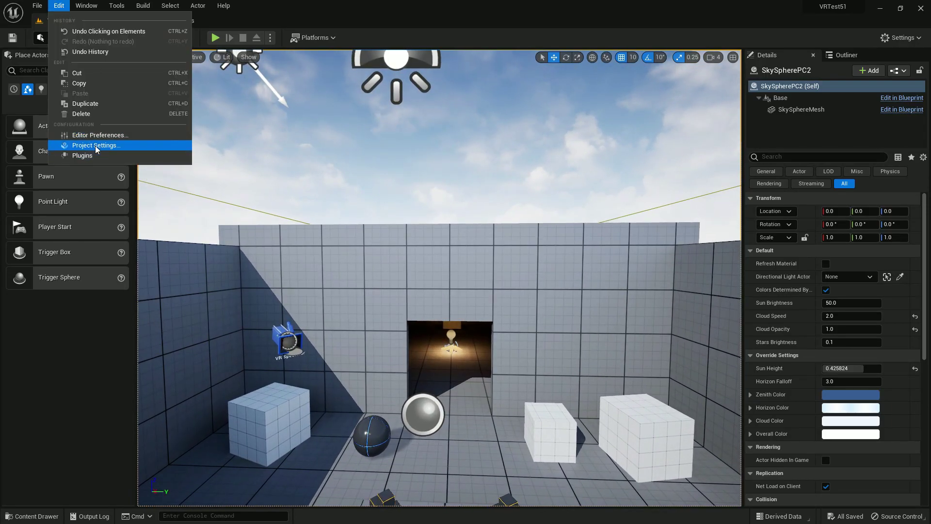
{"action": "left_click", "coordinate": [107, 149]}
{"action": "scroll", "coordinate": [130, 268], "scroll_direction": "down", "scroll_amount": 5}
{"action": "scroll", "coordinate": [130, 267], "scroll_direction": "down", "scroll_amount": 10}
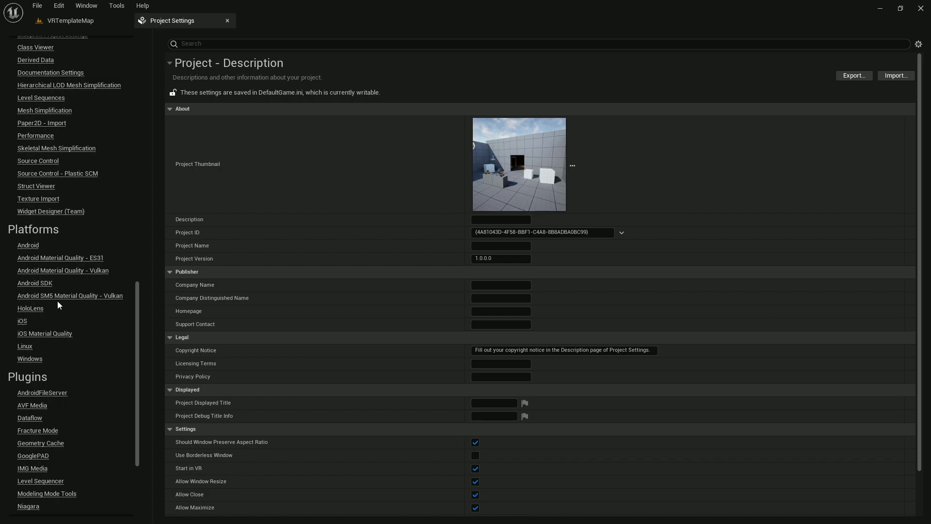
{"action": "left_click", "coordinate": [28, 360]}
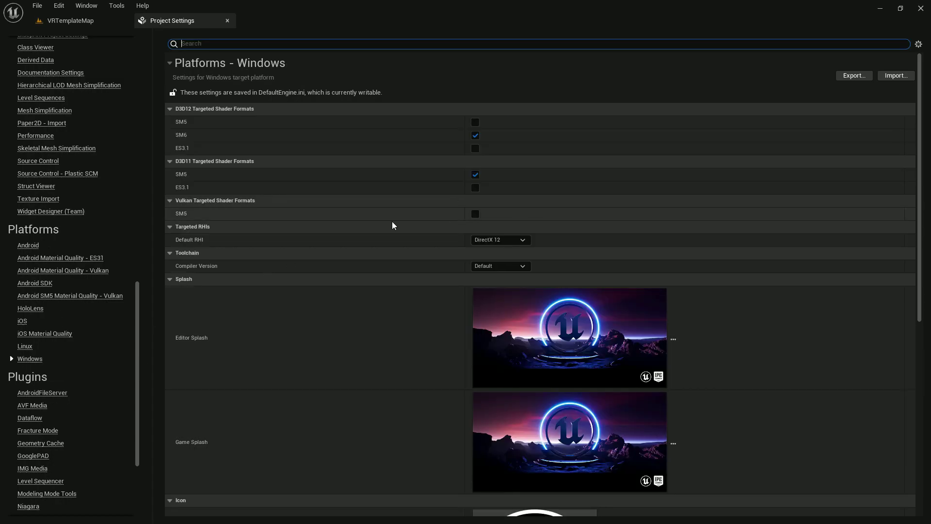
{"action": "left_click", "coordinate": [495, 241]}
{"action": "left_click", "coordinate": [497, 251]}
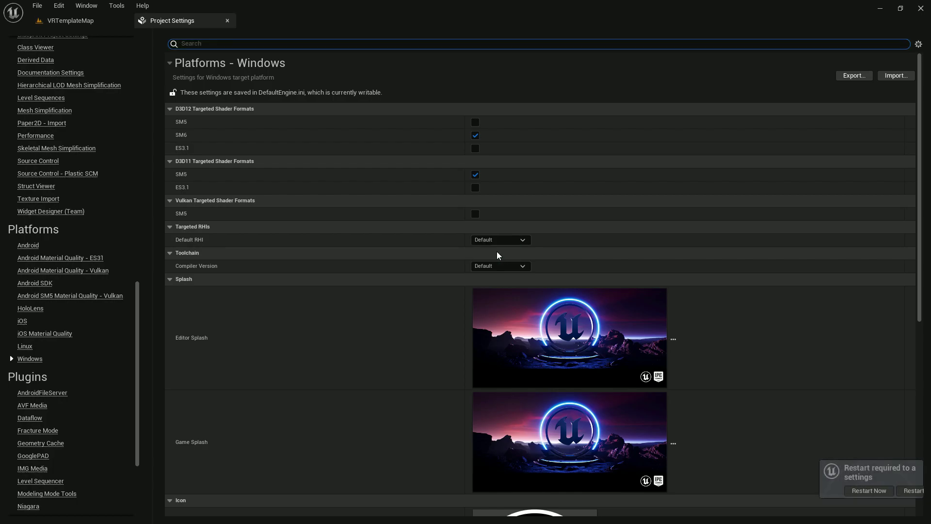
{"action": "left_click", "coordinate": [475, 270]}
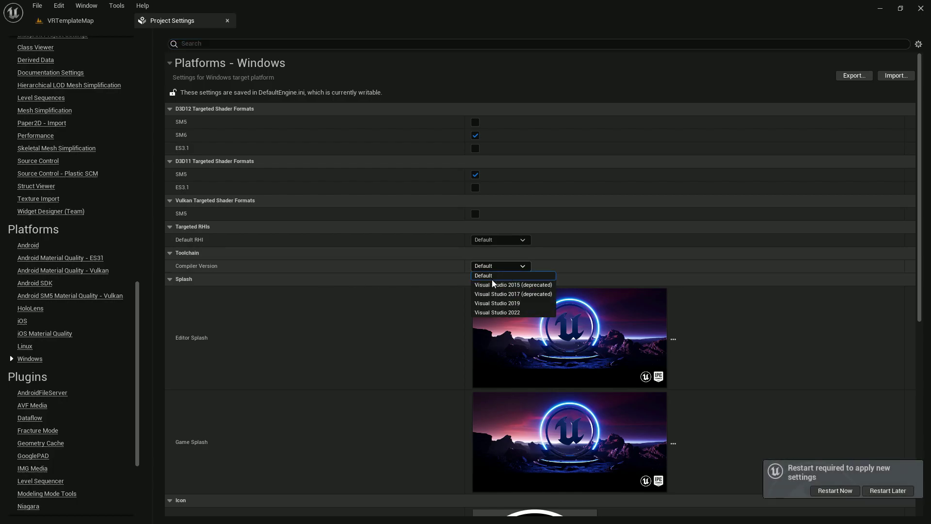
{"action": "left_click", "coordinate": [492, 314]}
{"action": "left_click", "coordinate": [839, 492]}
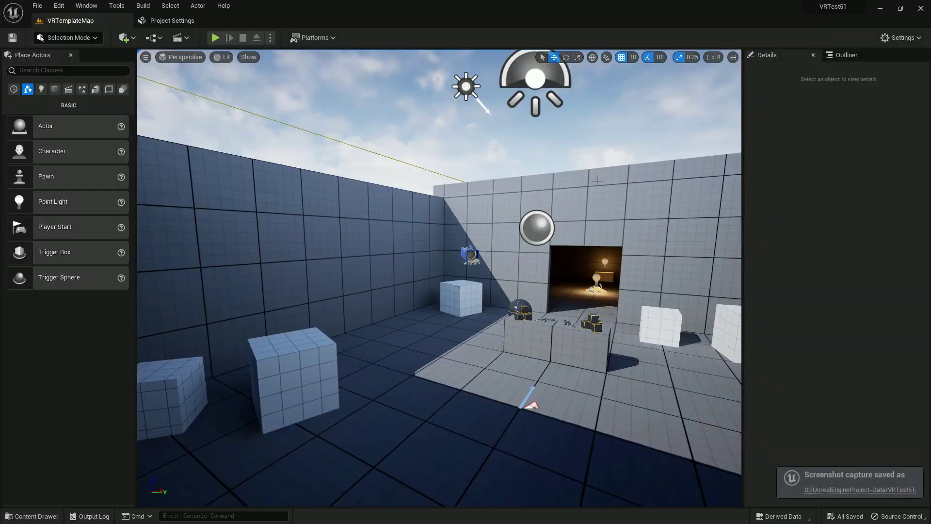
Step: Check the Platforms packaging menu, then close it without packaging
{"action": "right_click_drag", "start_coordinate": [472, 171], "coordinate": [475, 174]}
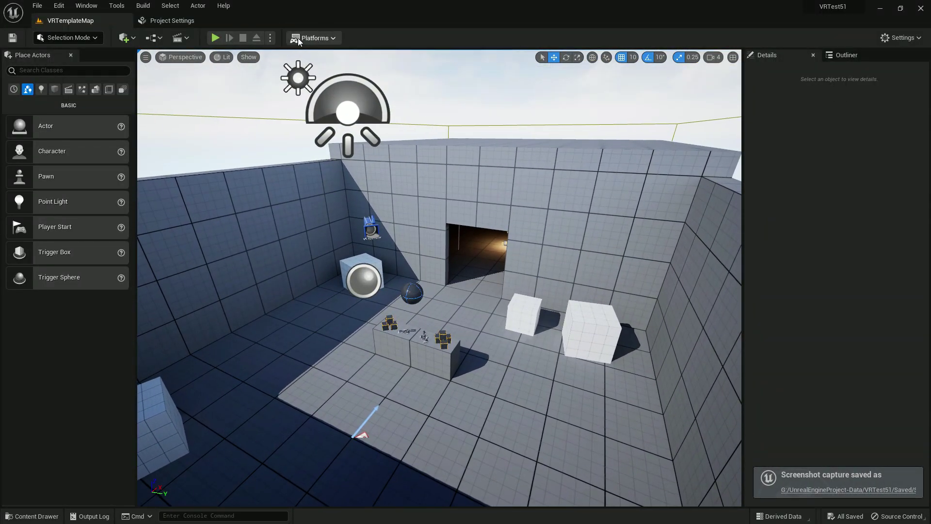
{"action": "left_click", "coordinate": [299, 41]}
{"action": "mouse_move", "coordinate": [315, 101]}
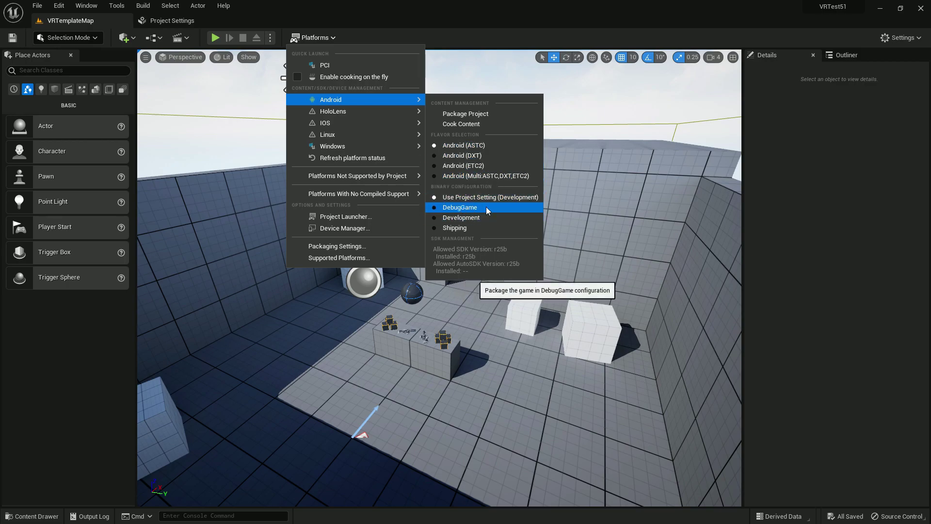
{"action": "left_click", "coordinate": [461, 218]}
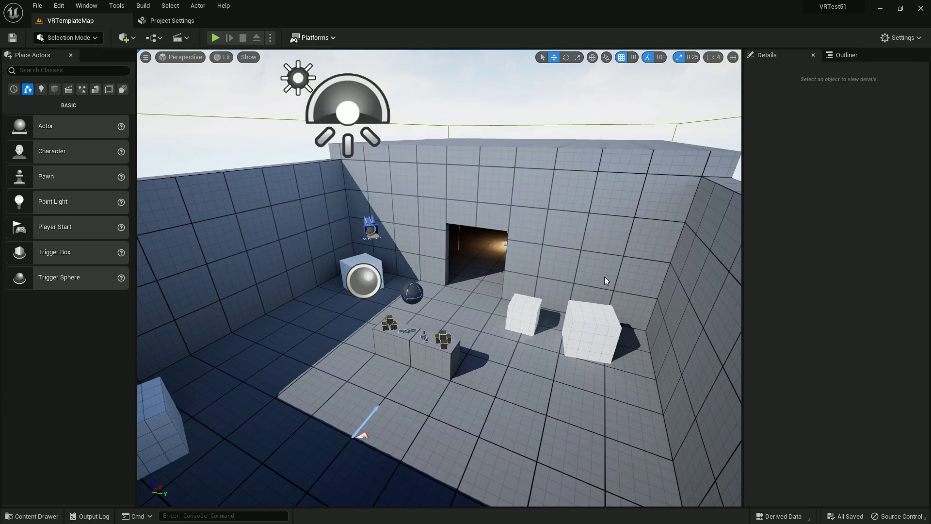
Step: Place a Player Start on the floor and raise it to location -100, 0, 120
{"action": "right_click_drag", "start_coordinate": [605, 277], "coordinate": [591, 300]}
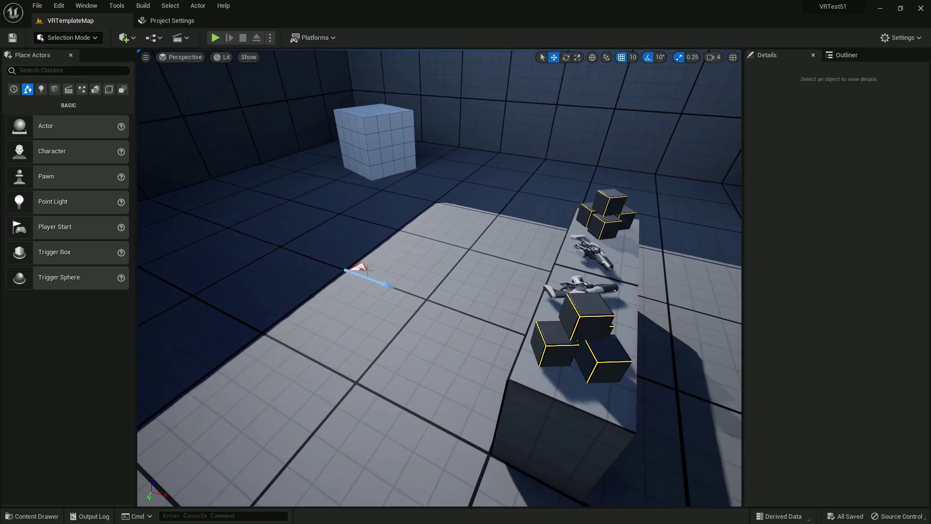
{"action": "left_click", "coordinate": [359, 268]}
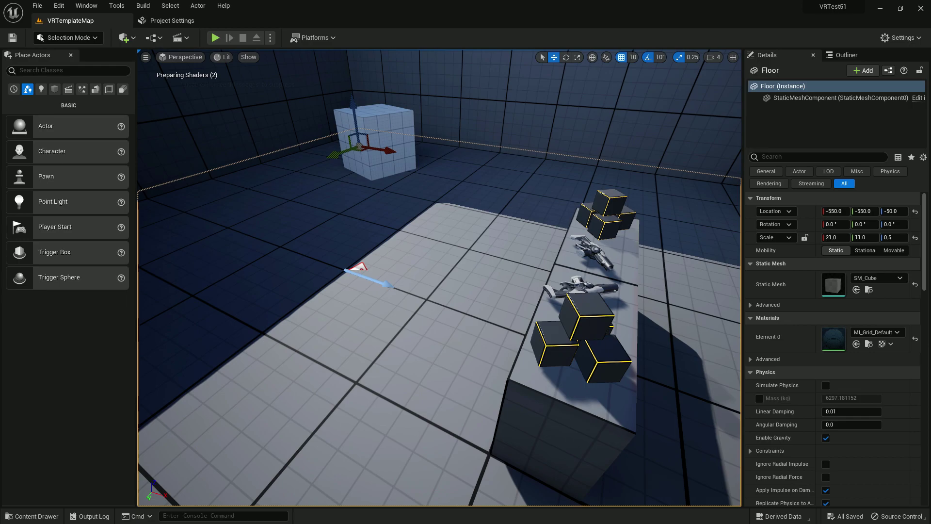
{"action": "left_click_drag", "start_coordinate": [359, 267], "coordinate": [340, 269]}
{"action": "left_click_drag", "start_coordinate": [335, 233], "coordinate": [339, 112]}
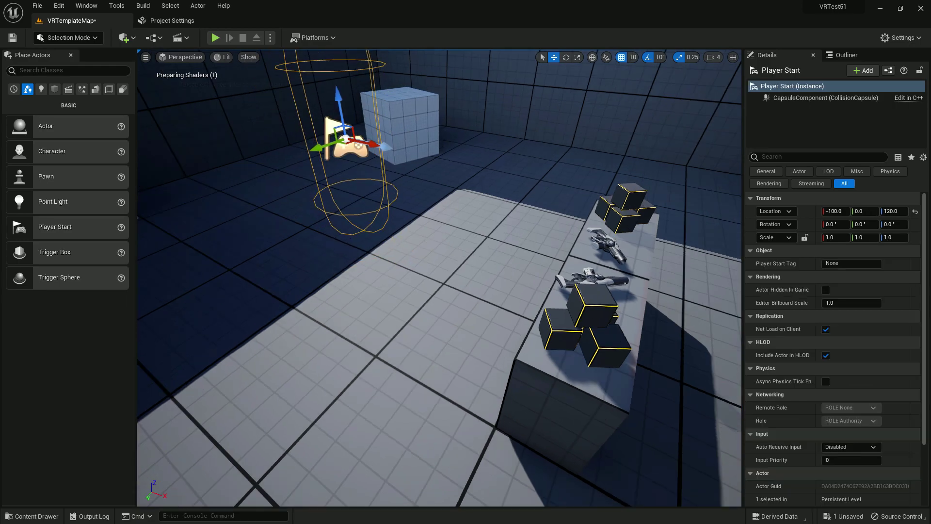
{"action": "mouse_move", "coordinate": [439, 278]}
{"action": "right_mouse_down"}
{"action": "mouse_move", "coordinate": [413, 276]}
{"action": "mouse_move", "coordinate": [431, 279]}
{"action": "right_mouse_up"}
Step: Save the level and check the Android entry in the Platforms menu
{"action": "left_click", "coordinate": [13, 37]}
{"action": "left_click", "coordinate": [312, 37]}
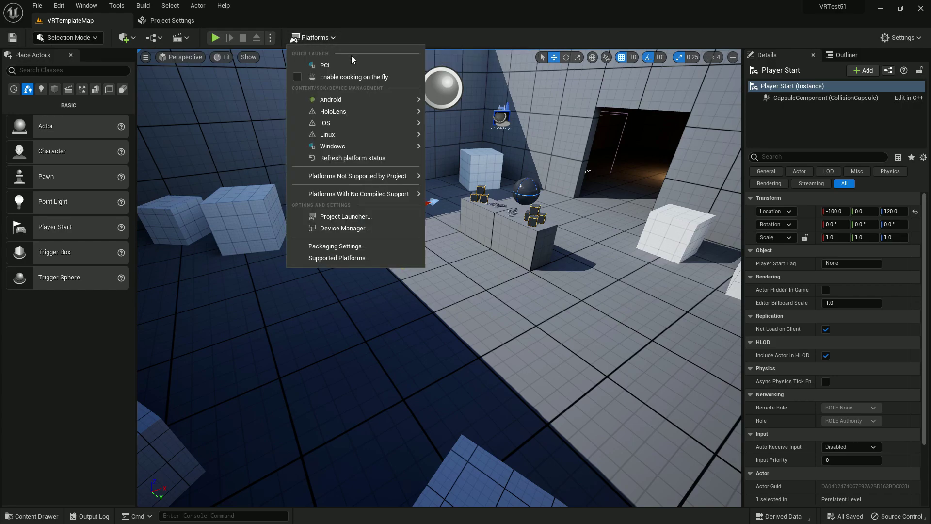
{"action": "mouse_move", "coordinate": [347, 101]}
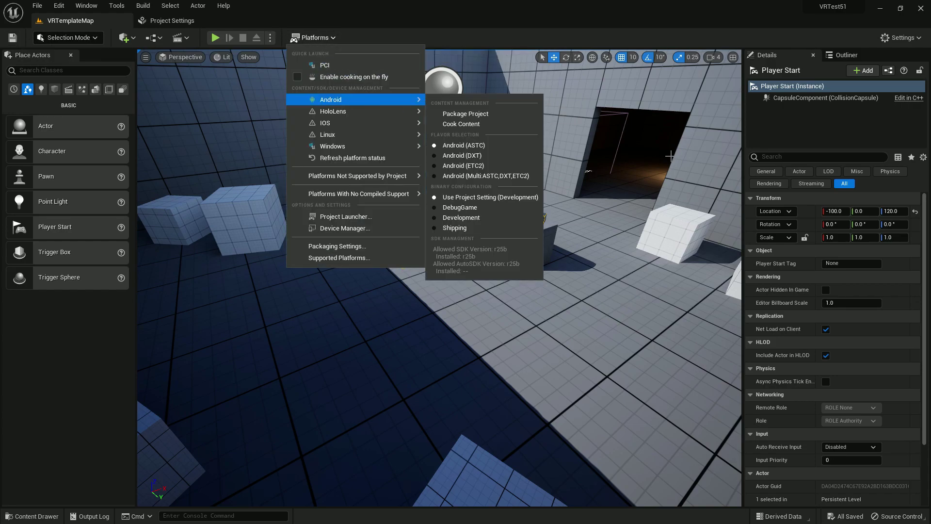